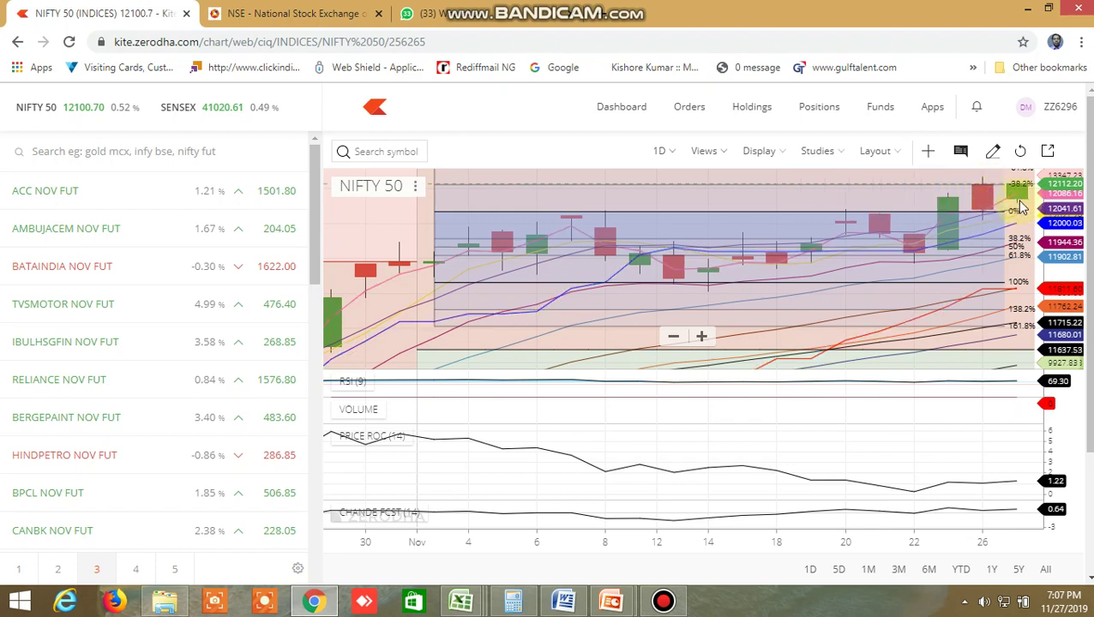
# Examine recent daily candles on the NIFTY 50 chart against the moving averages and Ichimoku cloud over a longer period.
pyautogui.scroll(-4, 972, 216)
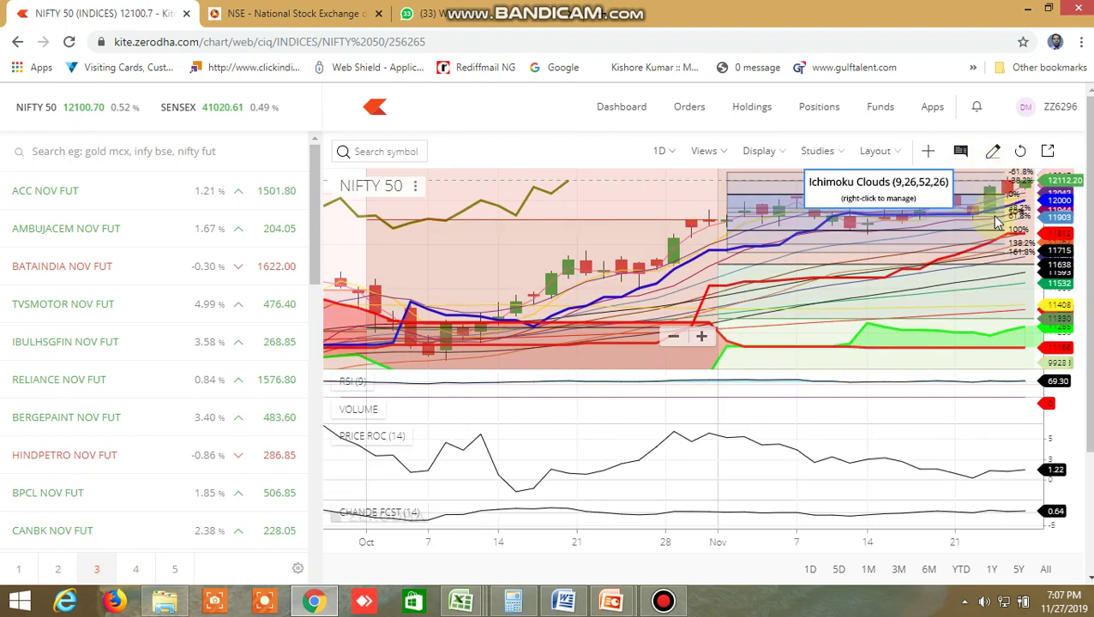
pyautogui.scroll(-3, 977, 172)
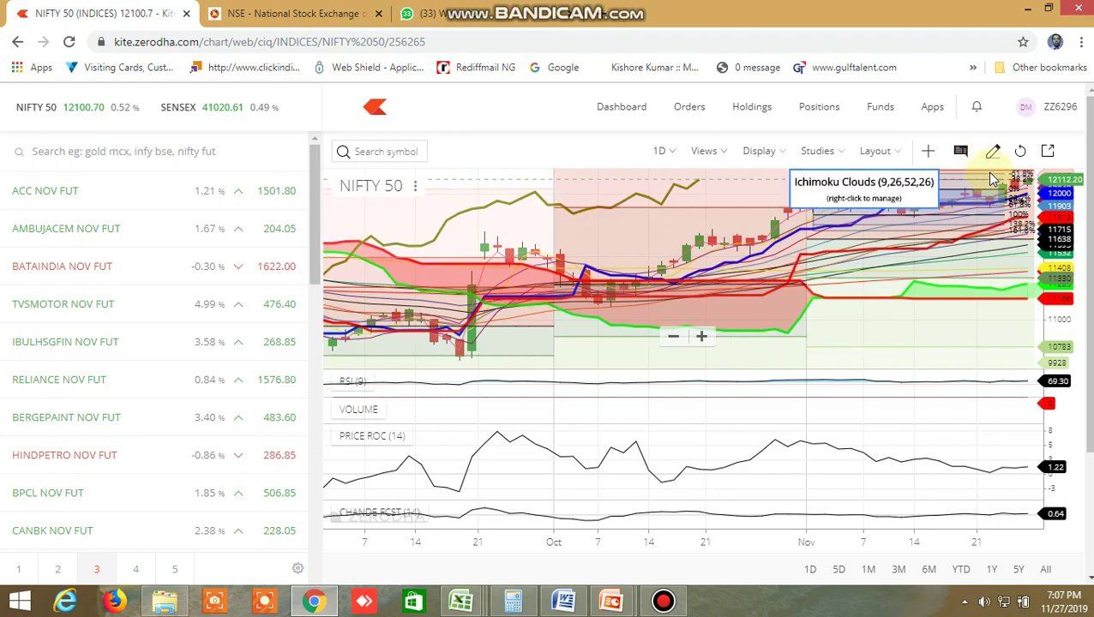
pyautogui.scroll(3, 986, 182)
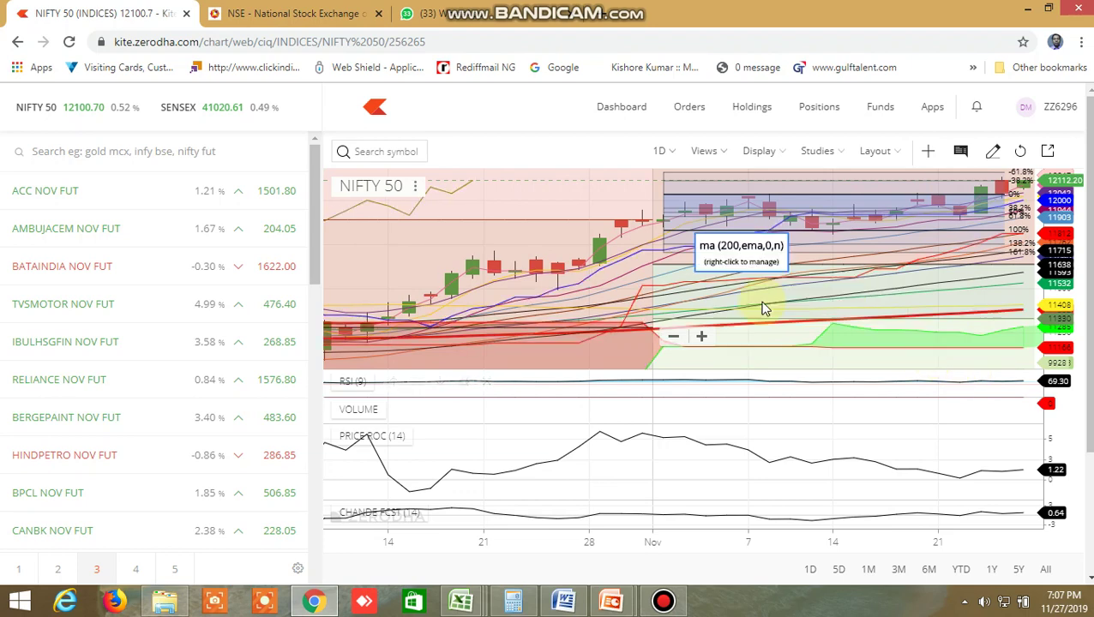
# Switch to the NSE option chain page and review NIFTY call and put open interest around the 12100 strike.
pyautogui.click(334, 14)
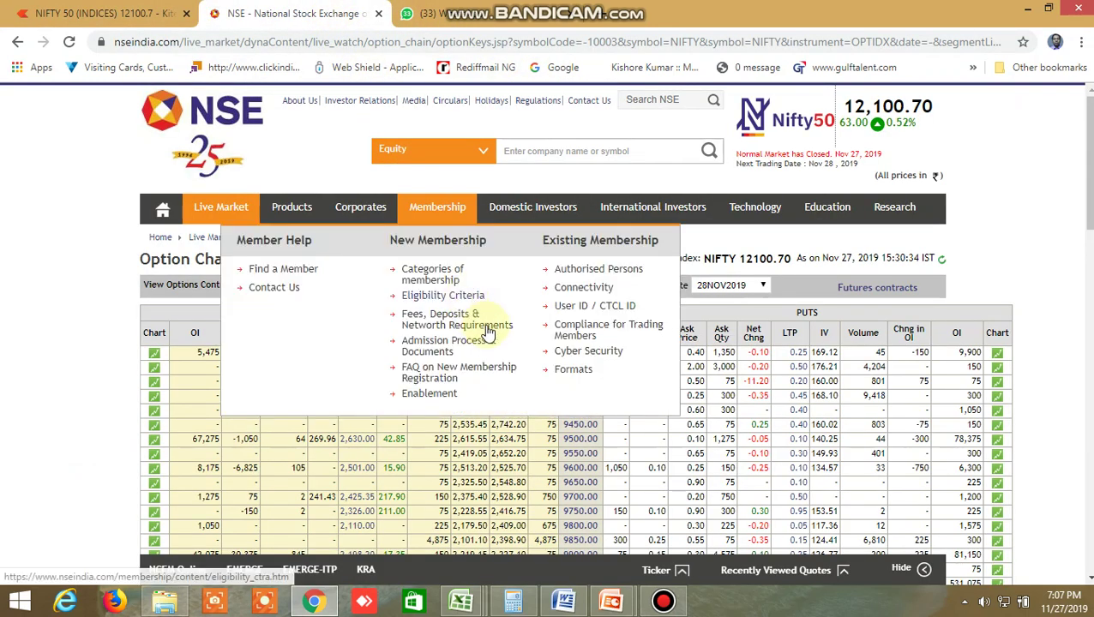
pyautogui.scroll(-5, 693, 452)
pyautogui.scroll(-12, 693, 451)
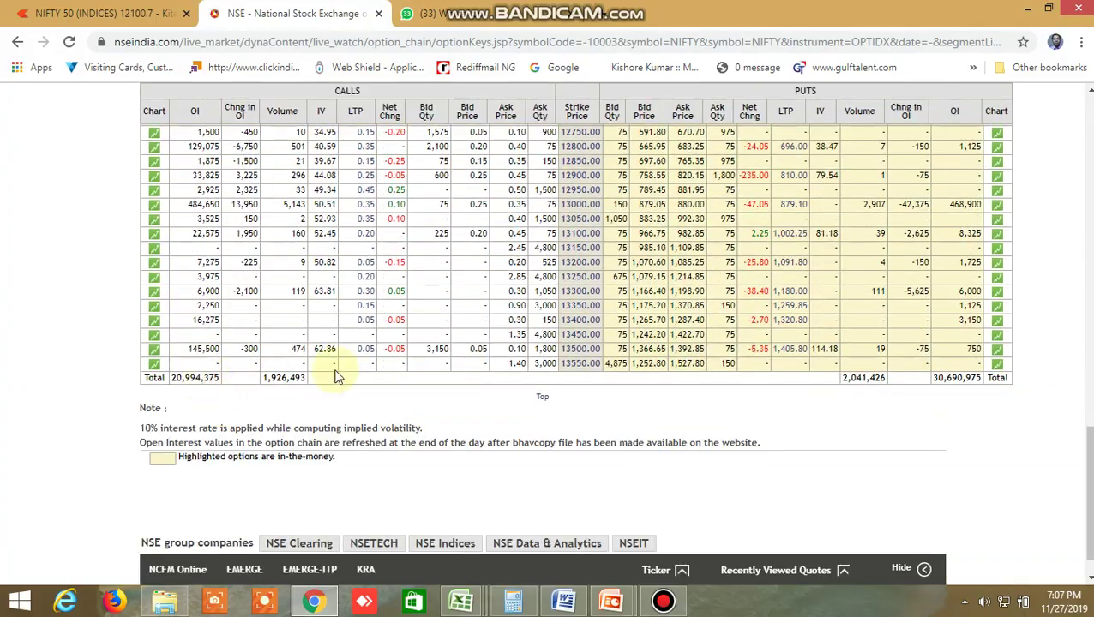
pyautogui.scroll(2, 437, 364)
pyautogui.scroll(3, 437, 364)
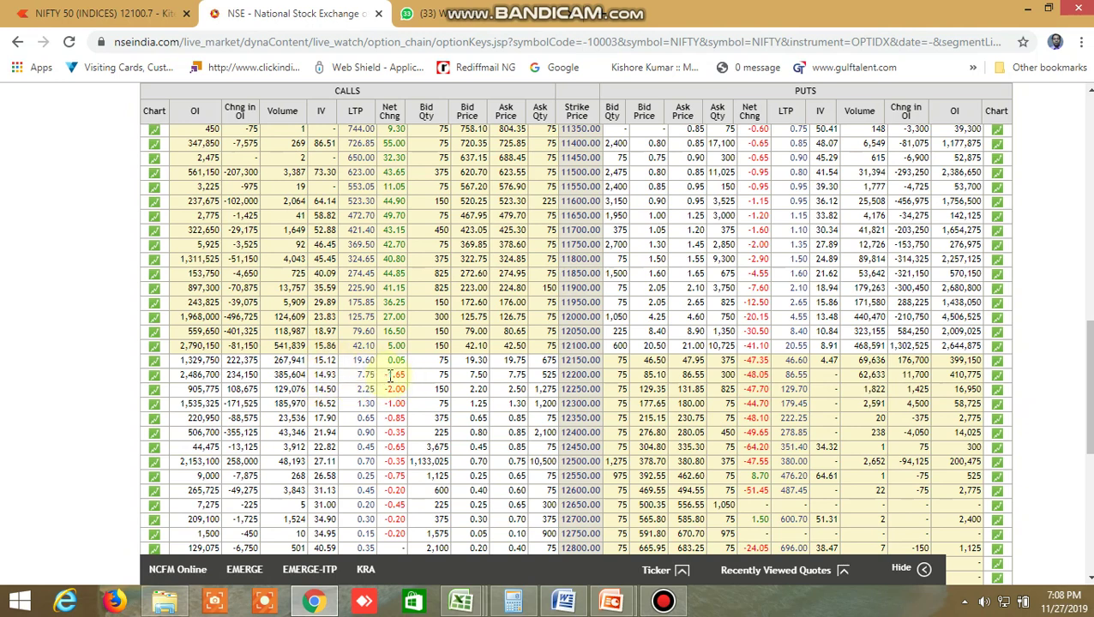
pyautogui.scroll(3, 390, 375)
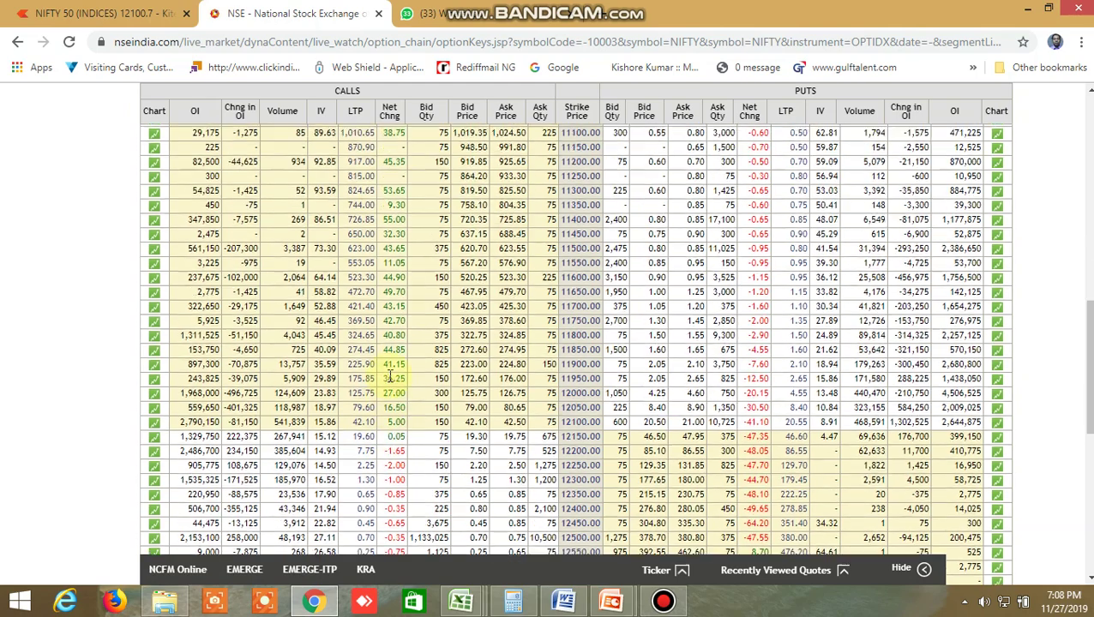
pyautogui.scroll(-3, 390, 374)
# Switch to the WORKING FILE workbook in Excel and check NIFTY's current stock price and target strikes below and above it.
pyautogui.moveTo(467, 600)
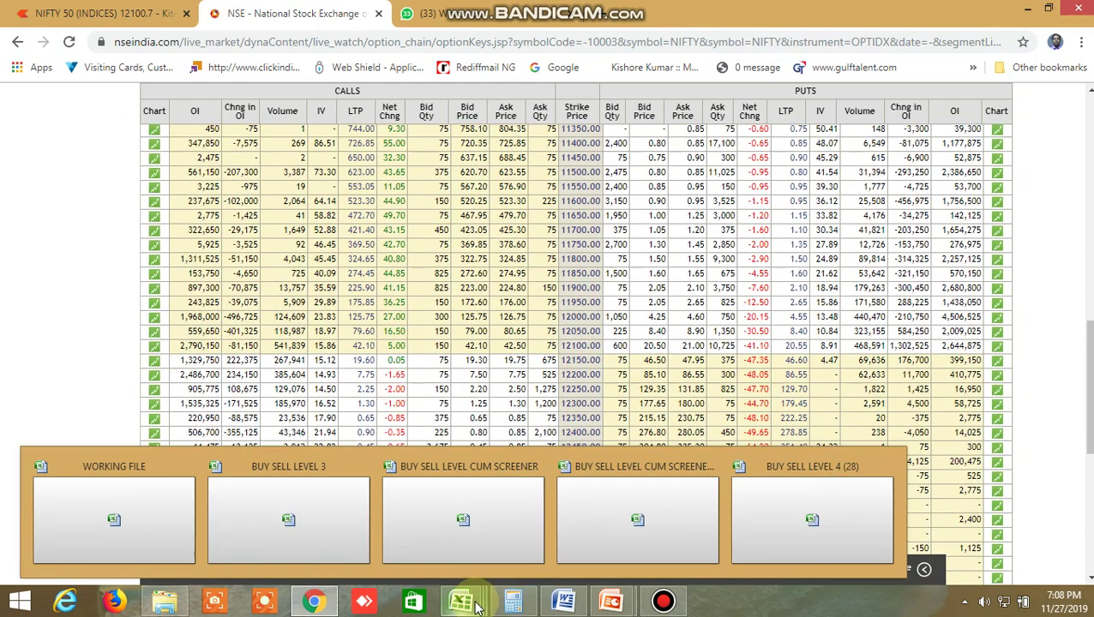
pyautogui.click(114, 519)
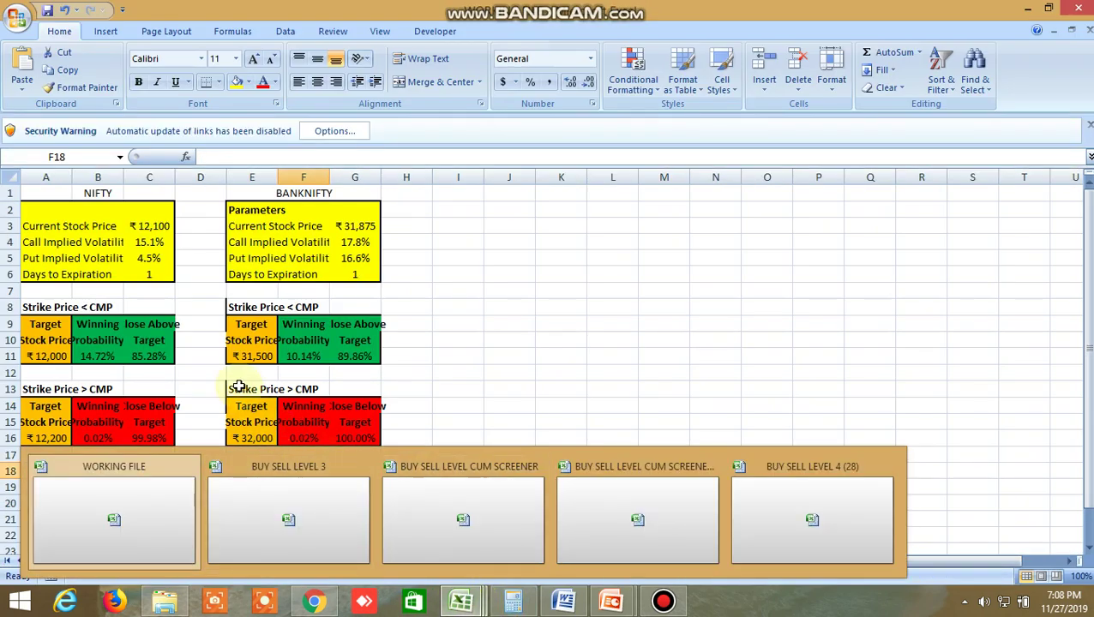
pyautogui.click(154, 227)
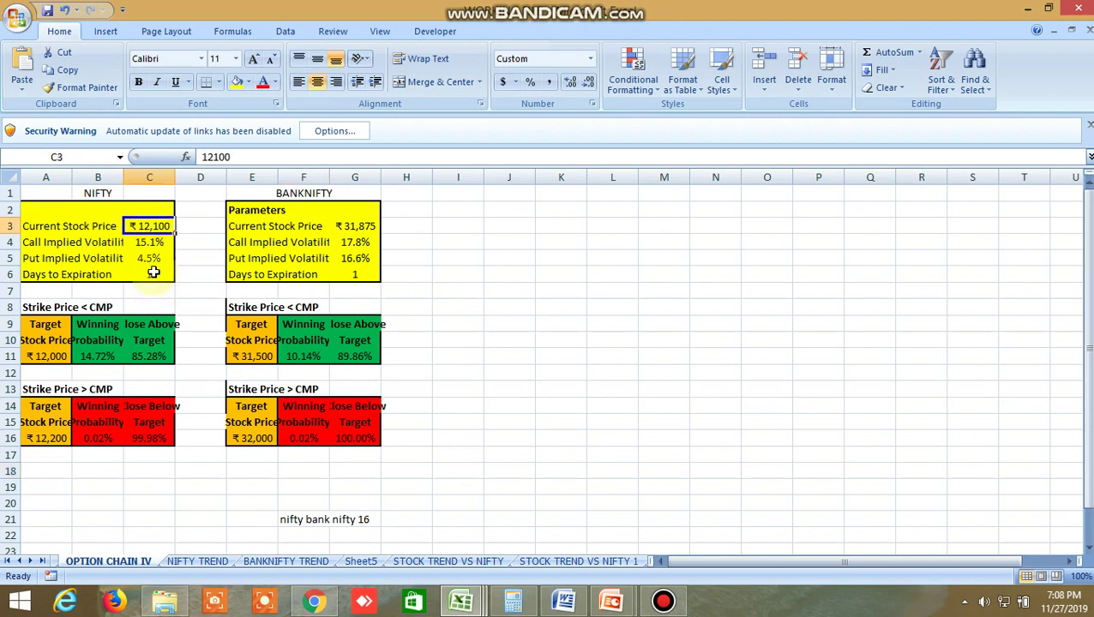
pyautogui.click(47, 356)
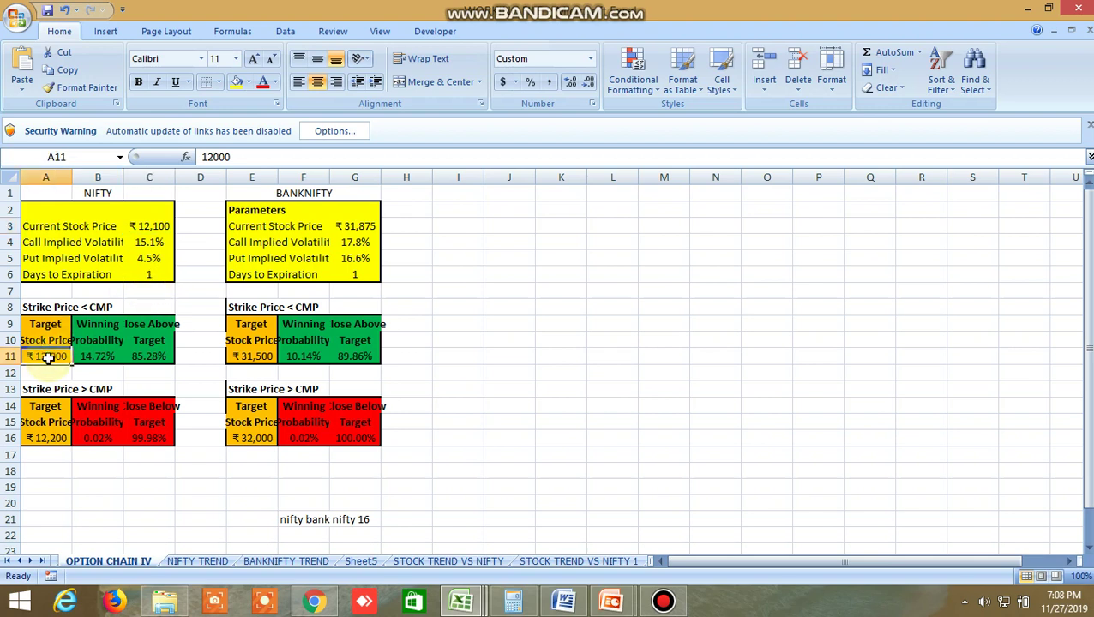
pyautogui.click(49, 436)
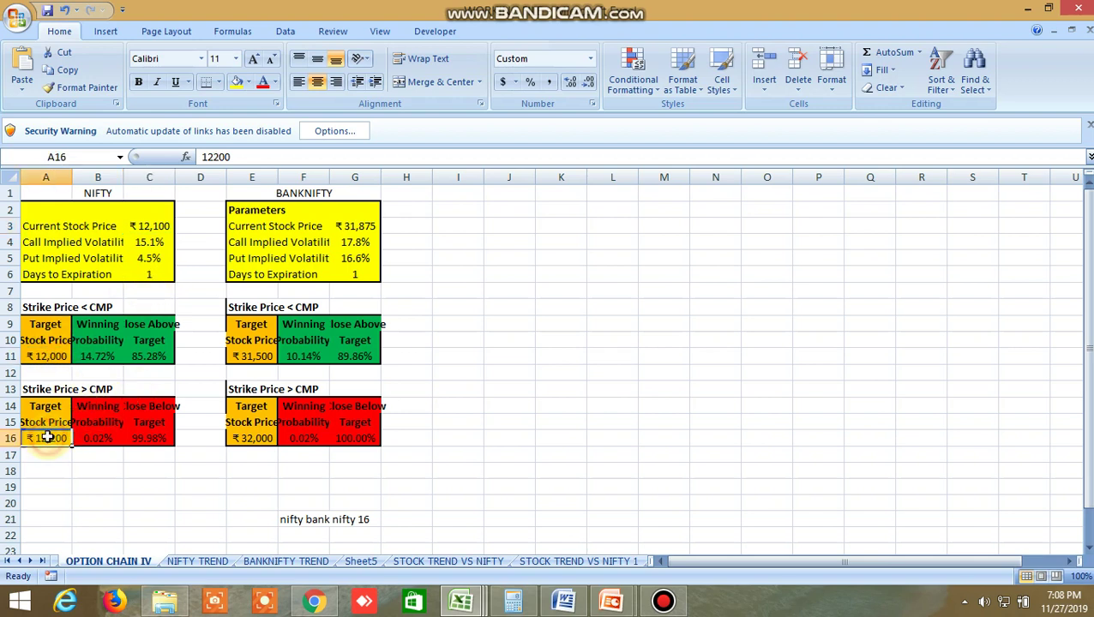
pyautogui.click(53, 354)
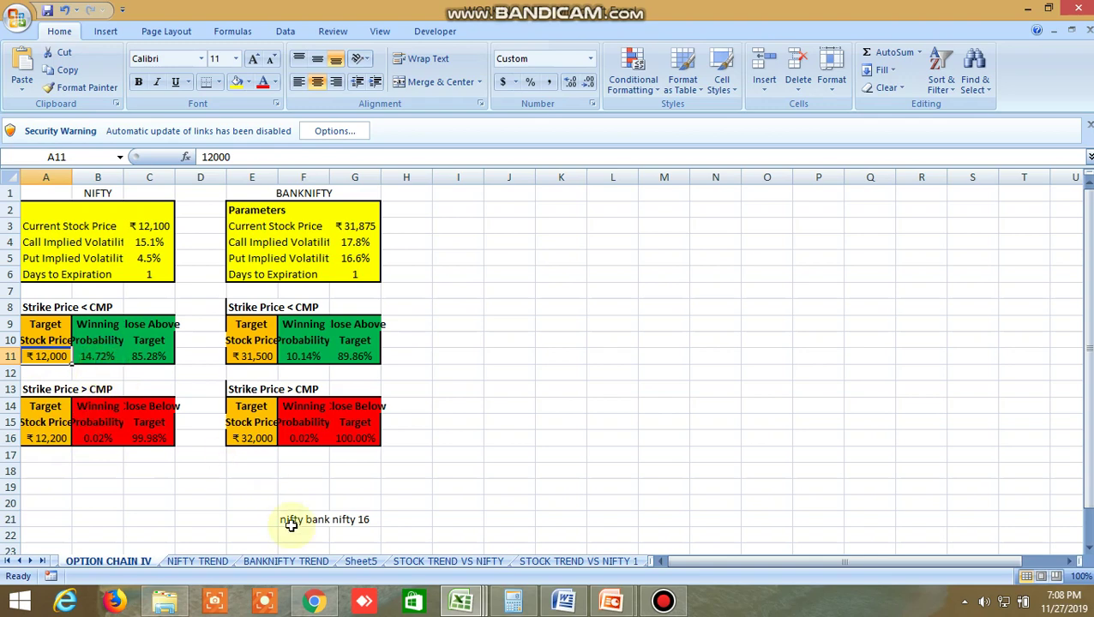
# Return to the Kite chart in Chrome, search for "nifty bank" and load the NIFTY BANK index chart.
pyautogui.click(314, 603)
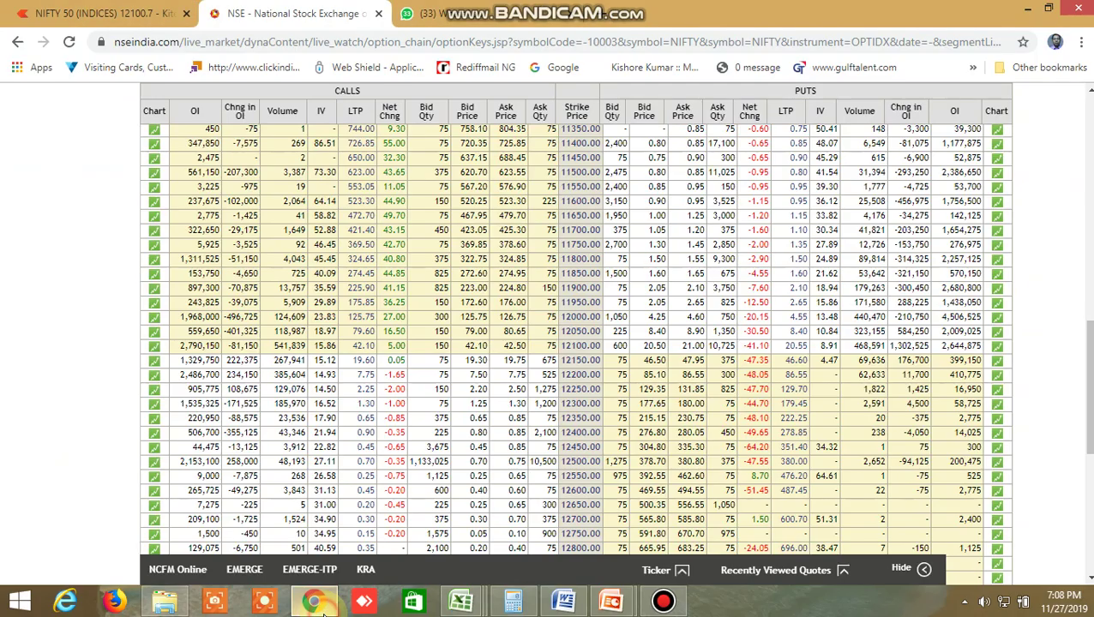
pyautogui.click(146, 19)
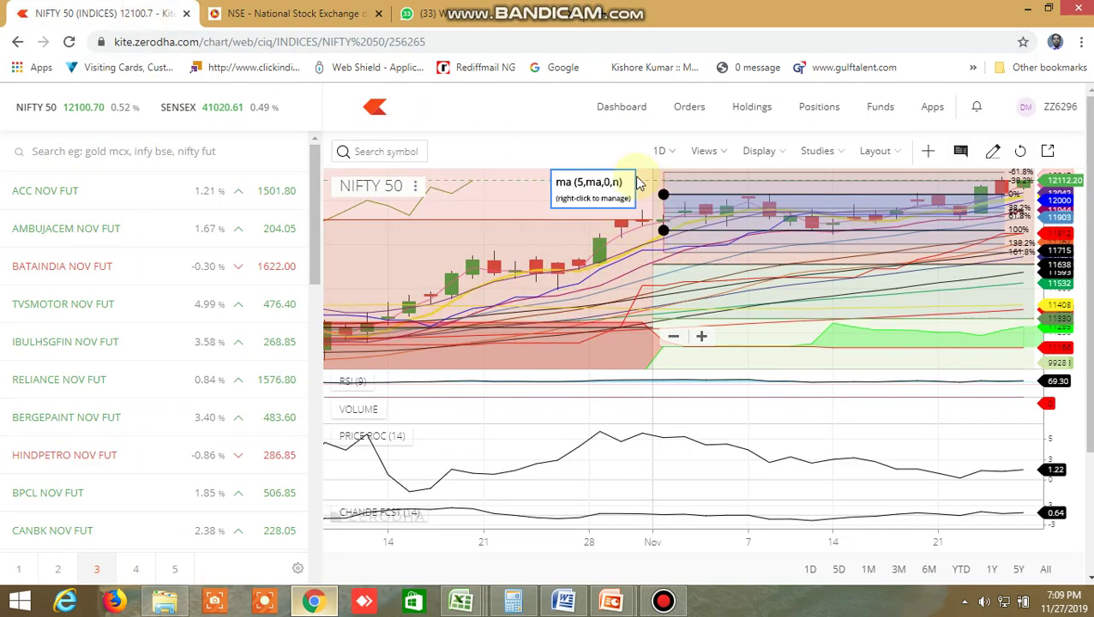
pyautogui.click(406, 152)
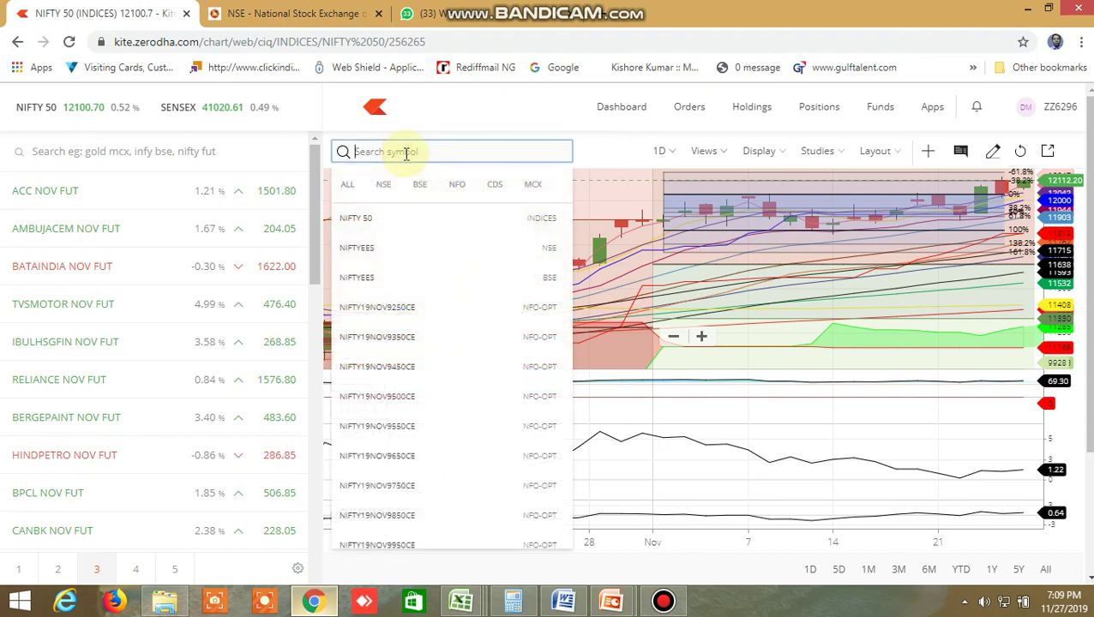
pyautogui.write('ni')
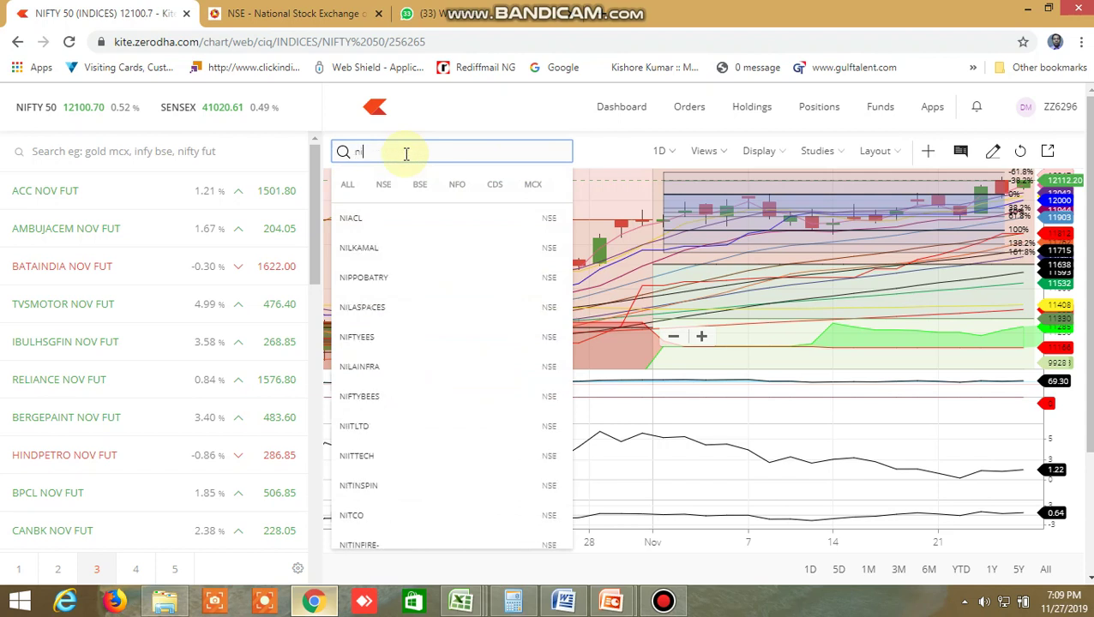
pyautogui.write('fty b')
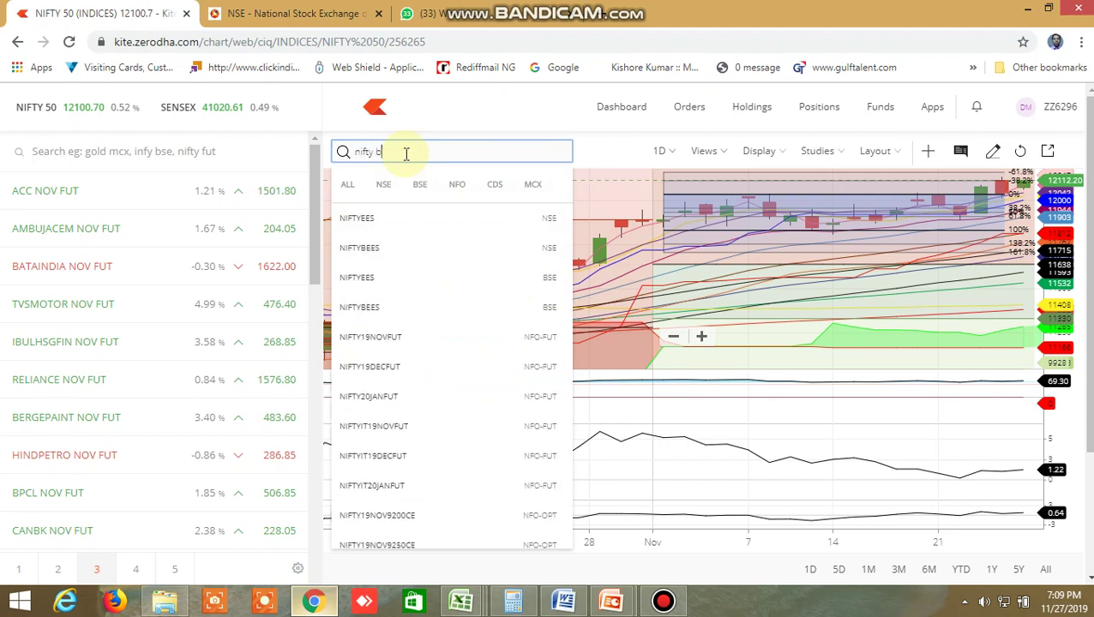
pyautogui.write('ank')
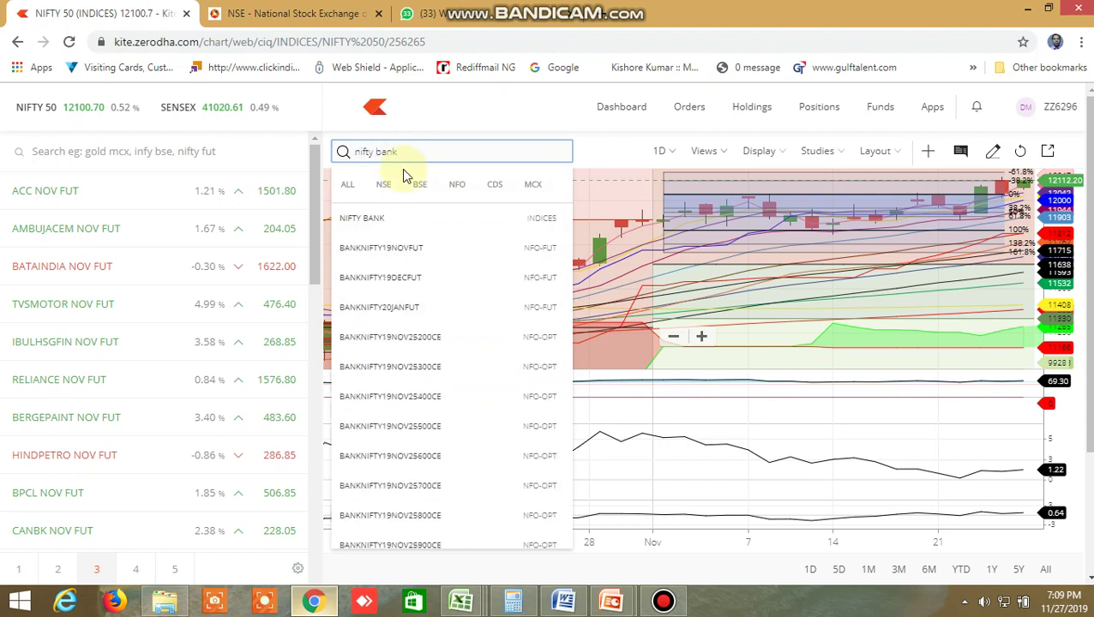
pyautogui.click(398, 218)
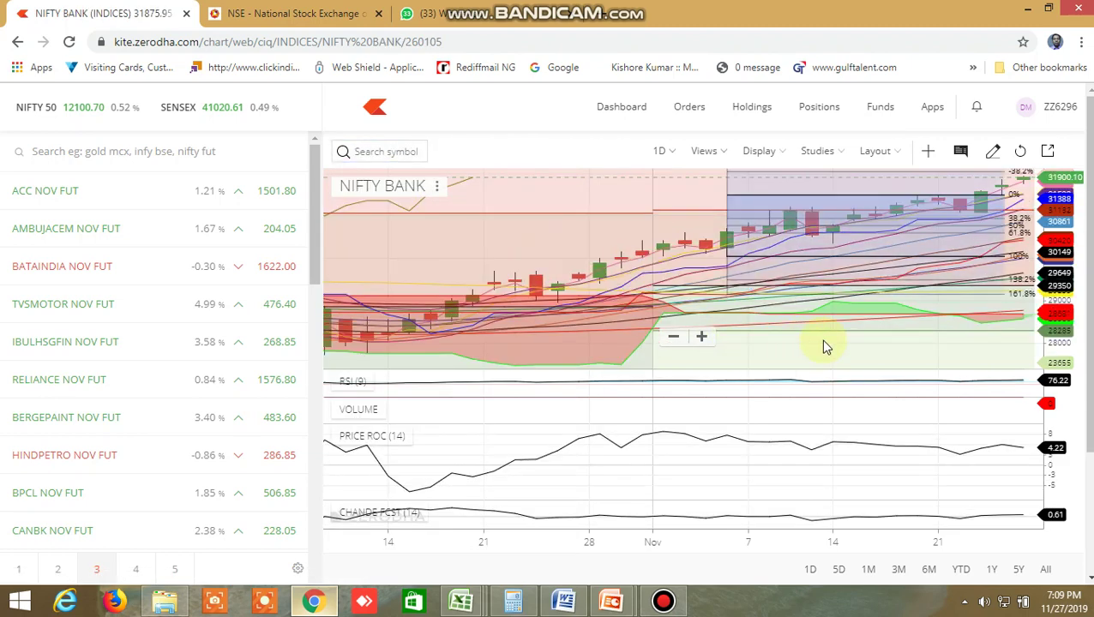
# Examine the NIFTY BANK daily trend against its moving averages, pivot points and Fibonacci levels over short and long periods.
pyautogui.scroll(3, 820, 340)
pyautogui.scroll(-5, 820, 334)
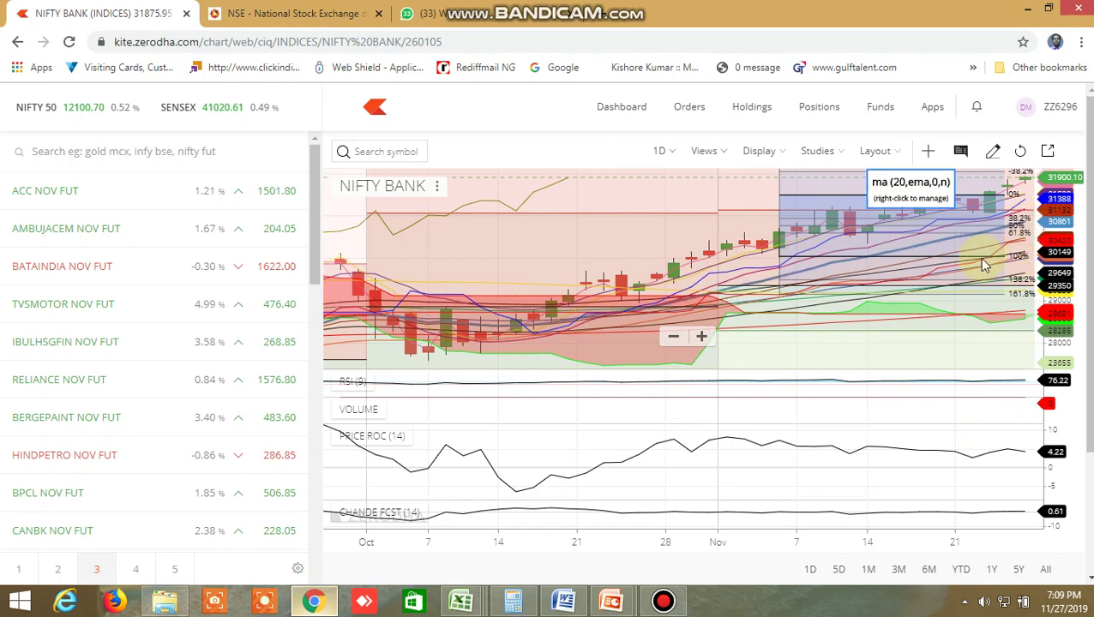
pyautogui.scroll(-3, 979, 261)
pyautogui.scroll(-5, 982, 266)
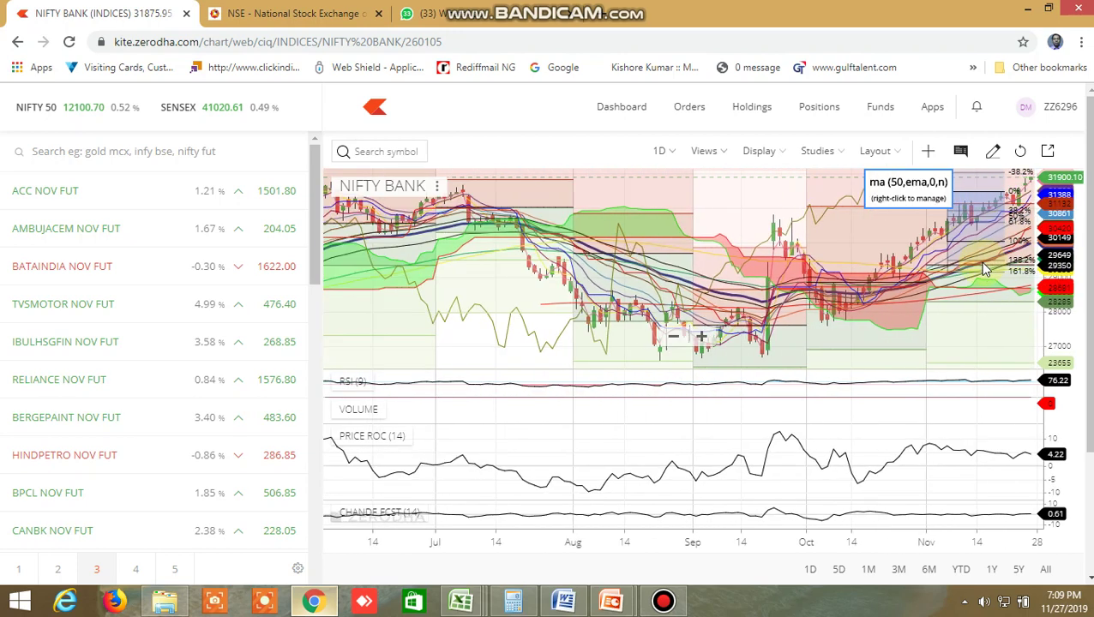
pyautogui.scroll(-5, 986, 253)
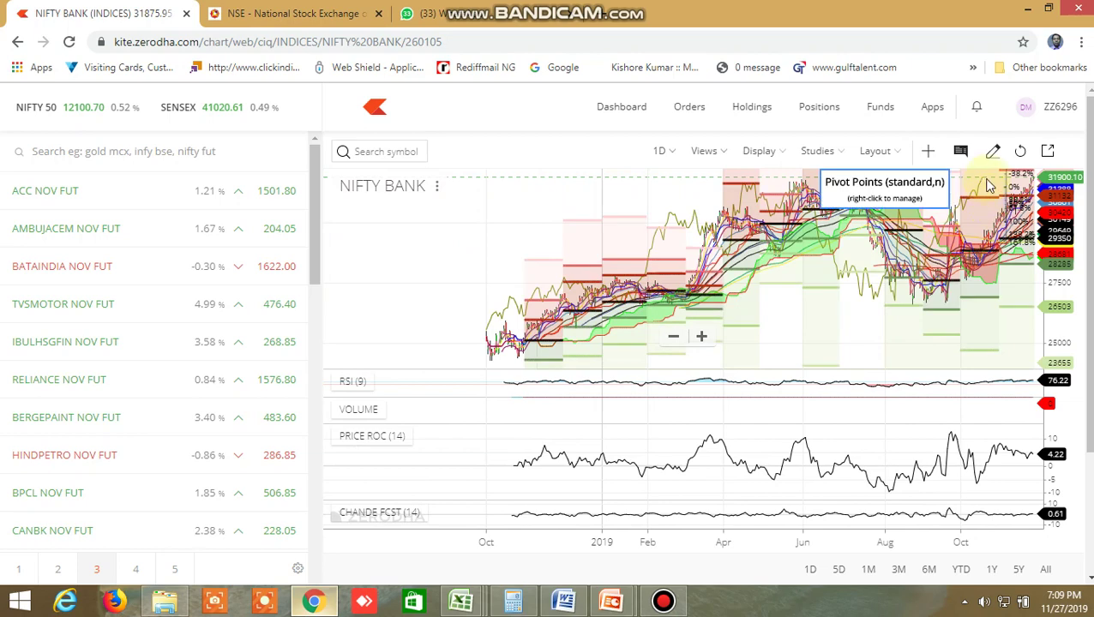
pyautogui.scroll(5, 999, 196)
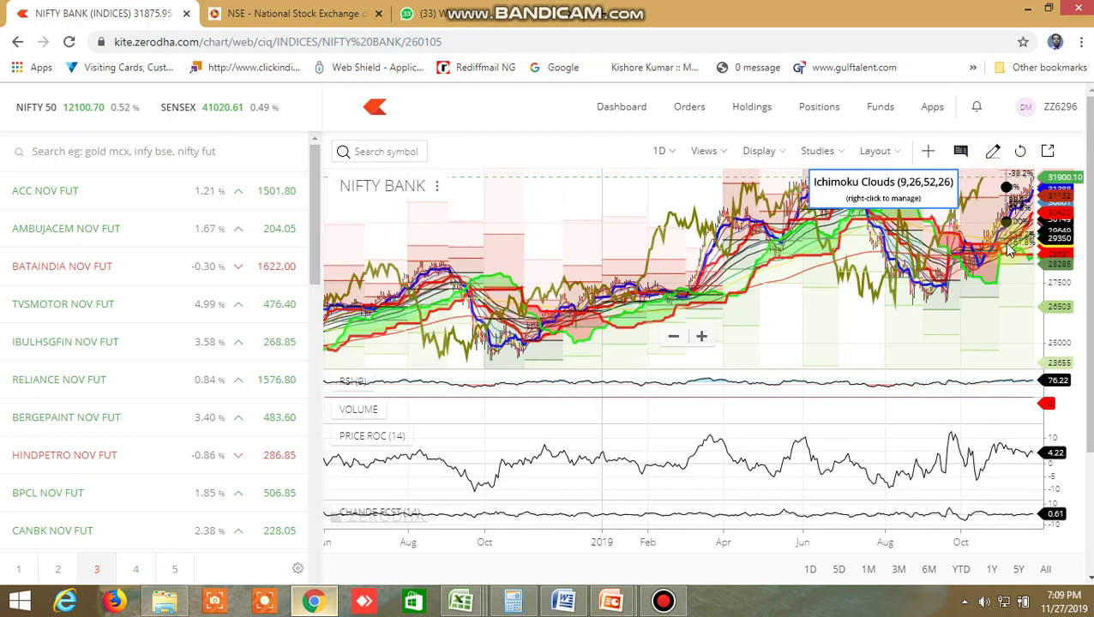
pyautogui.scroll(5, 992, 275)
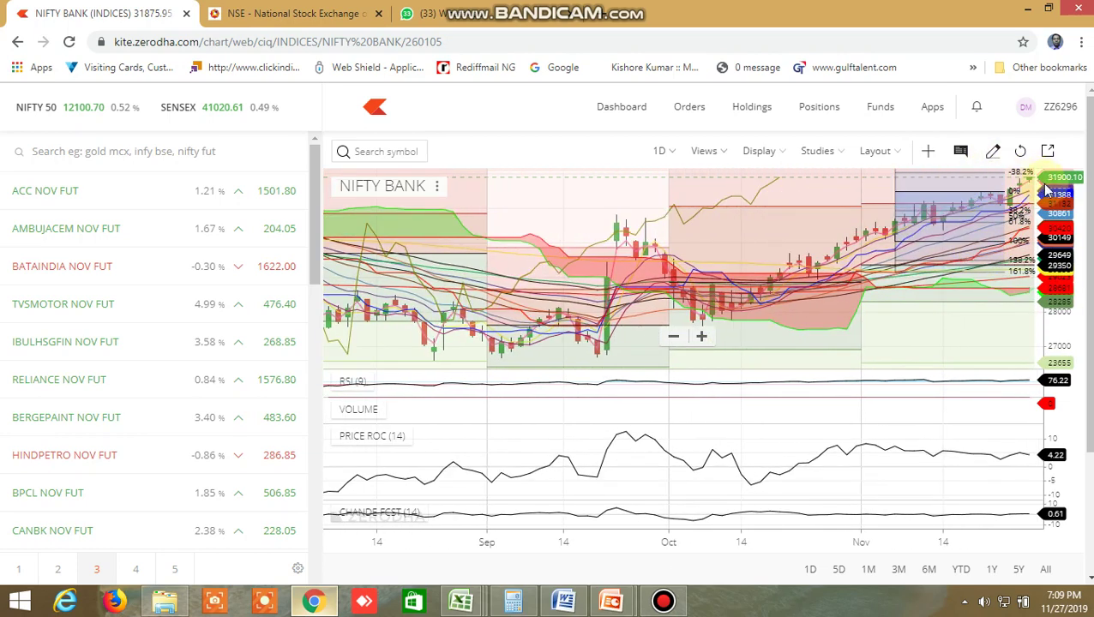
pyautogui.scroll(3, 1018, 218)
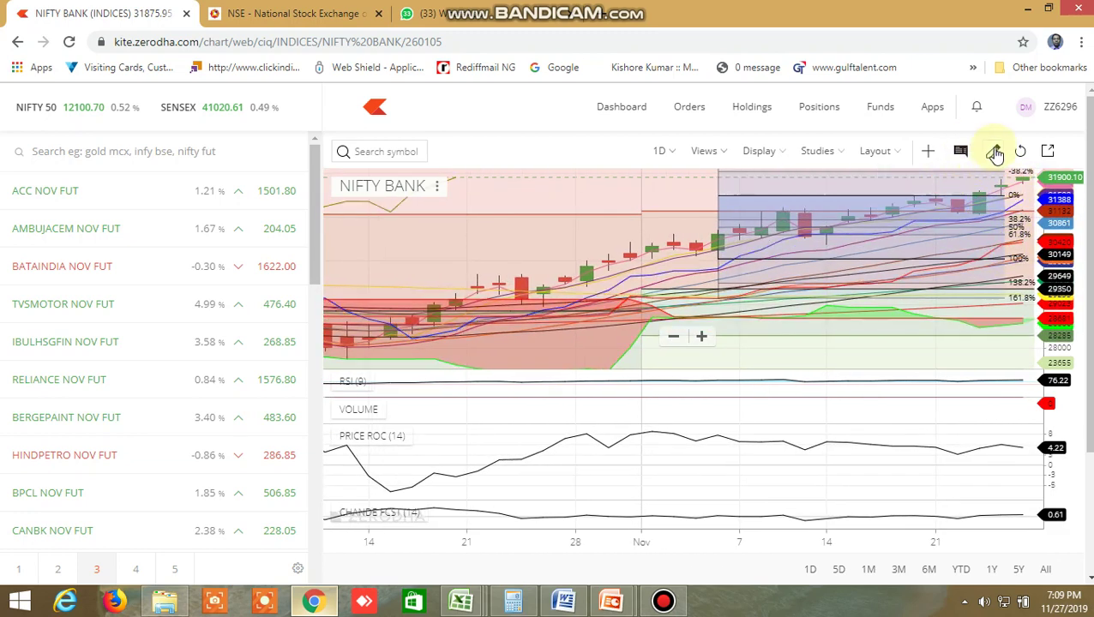
# Turn on the crosshair and info display, and inspect NIFTY BANK price levels against the moving averages.
pyautogui.click(928, 151)
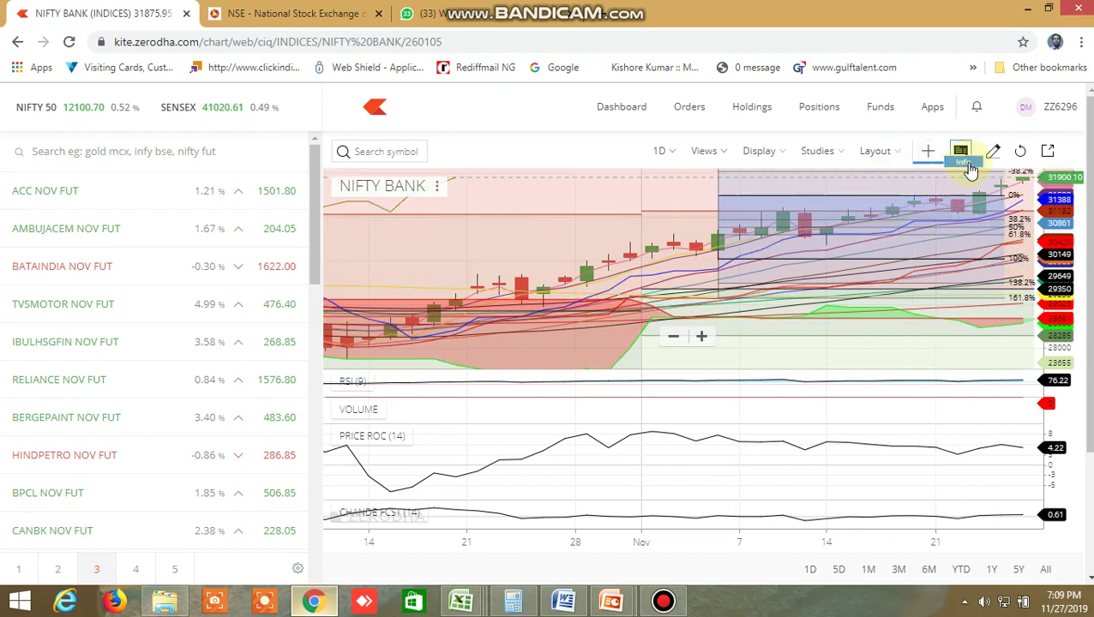
pyautogui.click(962, 156)
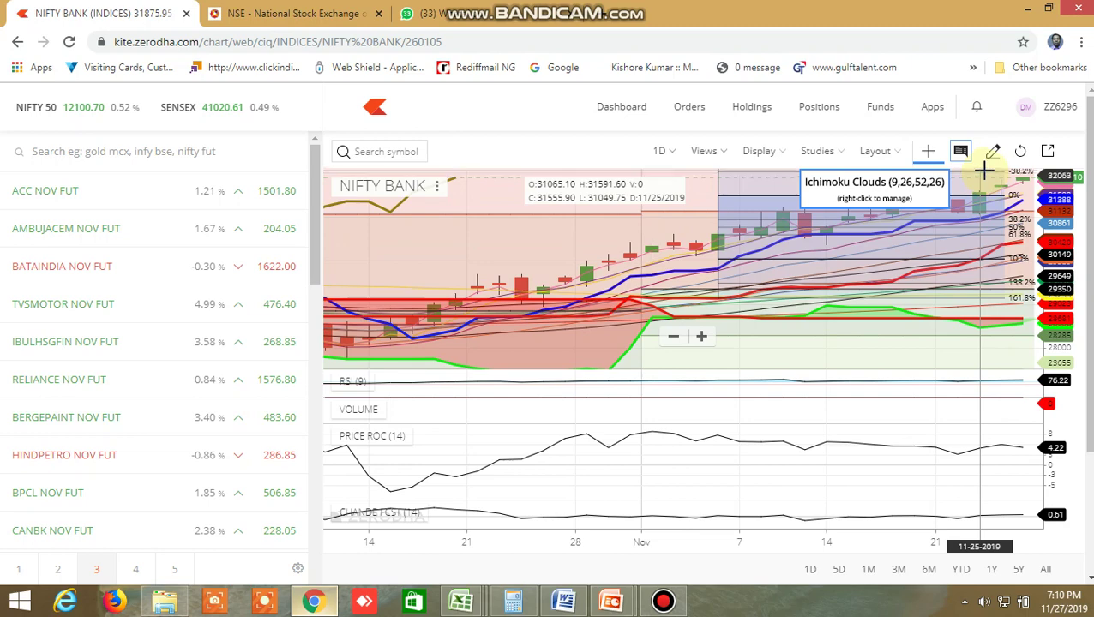
pyautogui.scroll(-5, 977, 223)
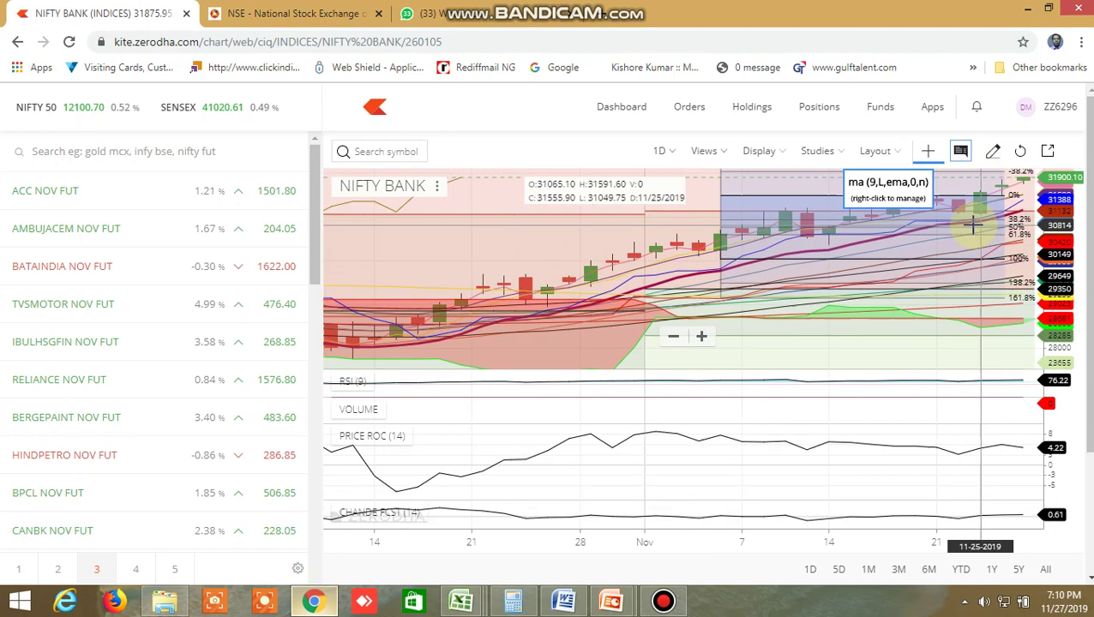
pyautogui.scroll(-5, 973, 225)
pyautogui.scroll(-5, 974, 224)
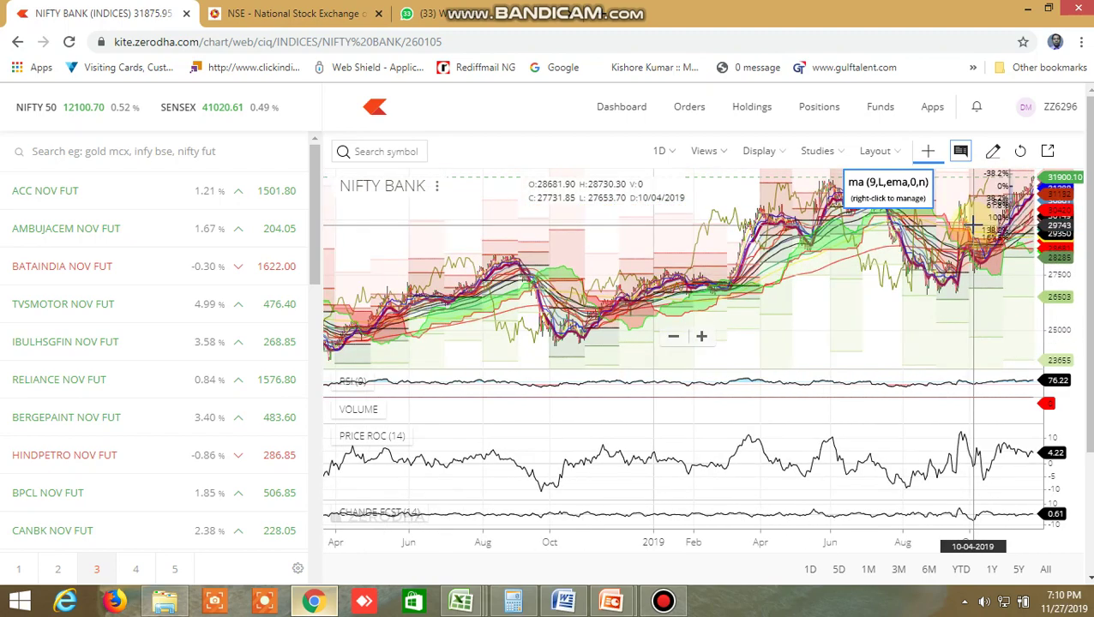
pyautogui.scroll(10, 973, 224)
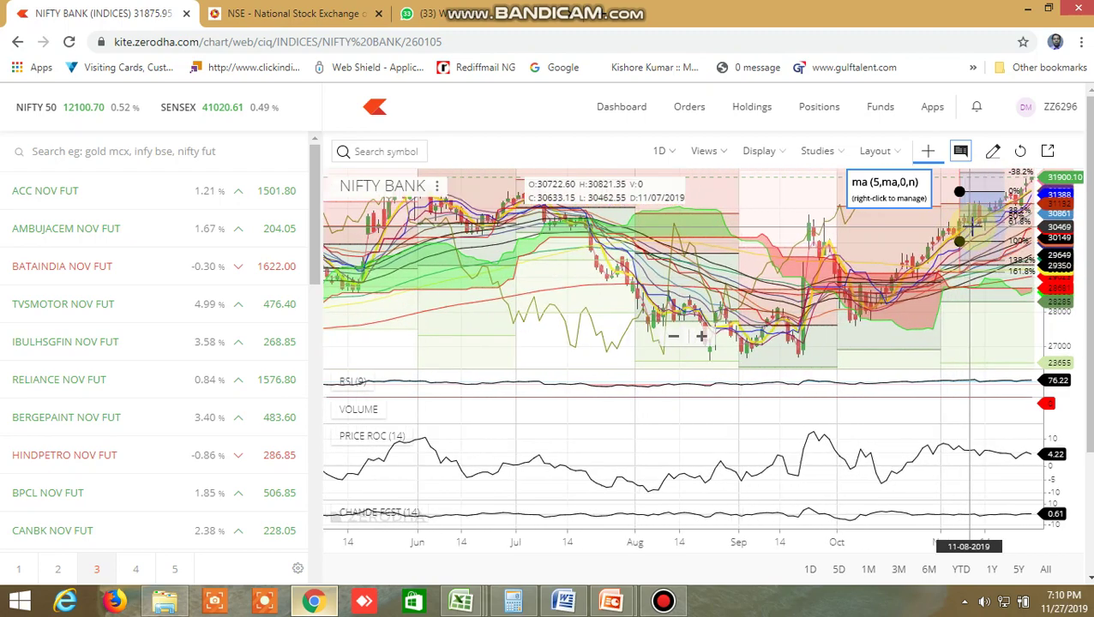
pyautogui.scroll(5, 972, 226)
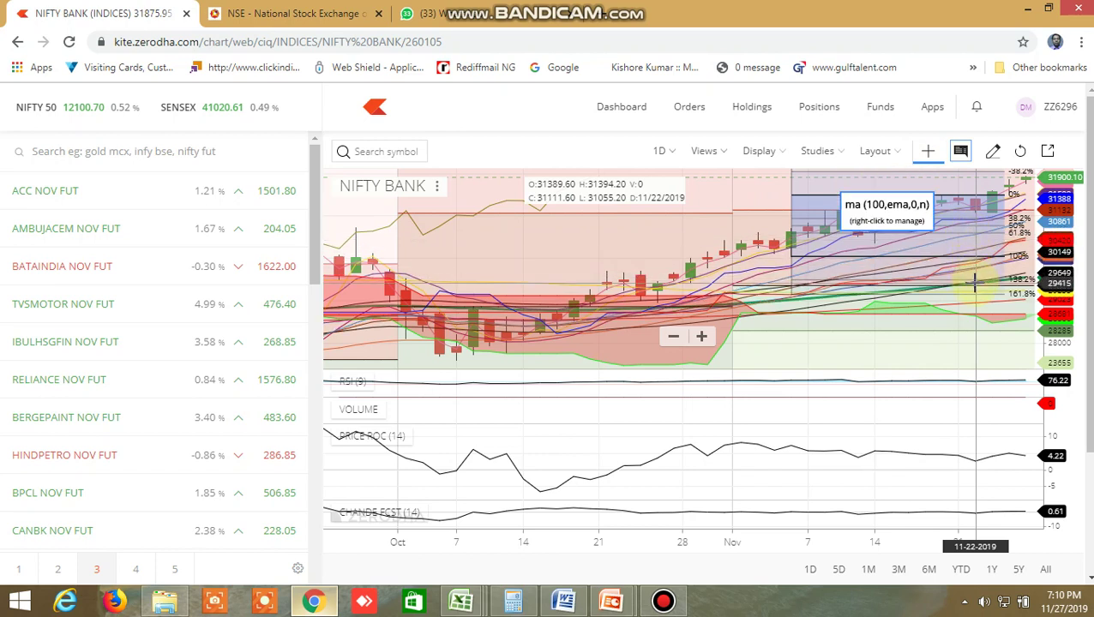
# Switch to the NSE option chain page and load the BANKNIFTY options contracts.
pyautogui.click(319, 15)
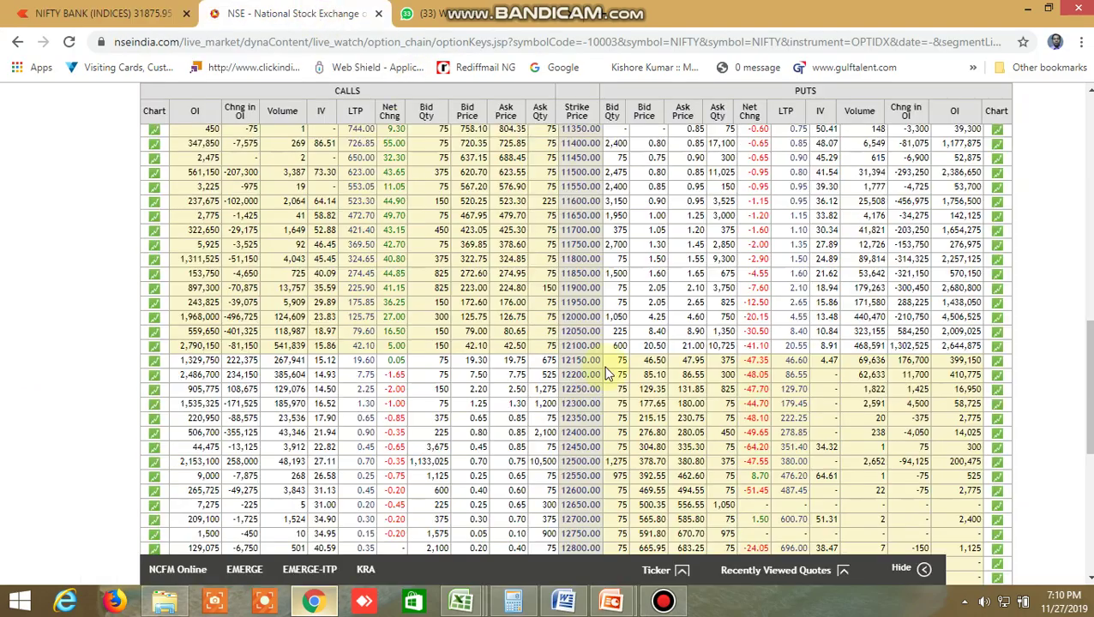
pyautogui.scroll(10, 337, 322)
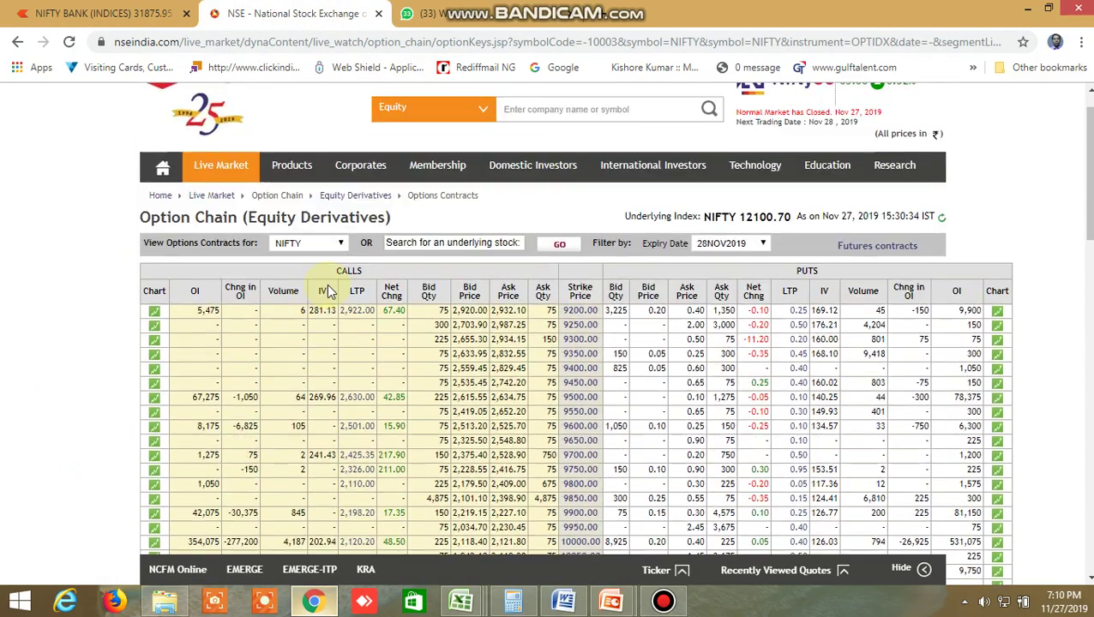
pyautogui.click(339, 246)
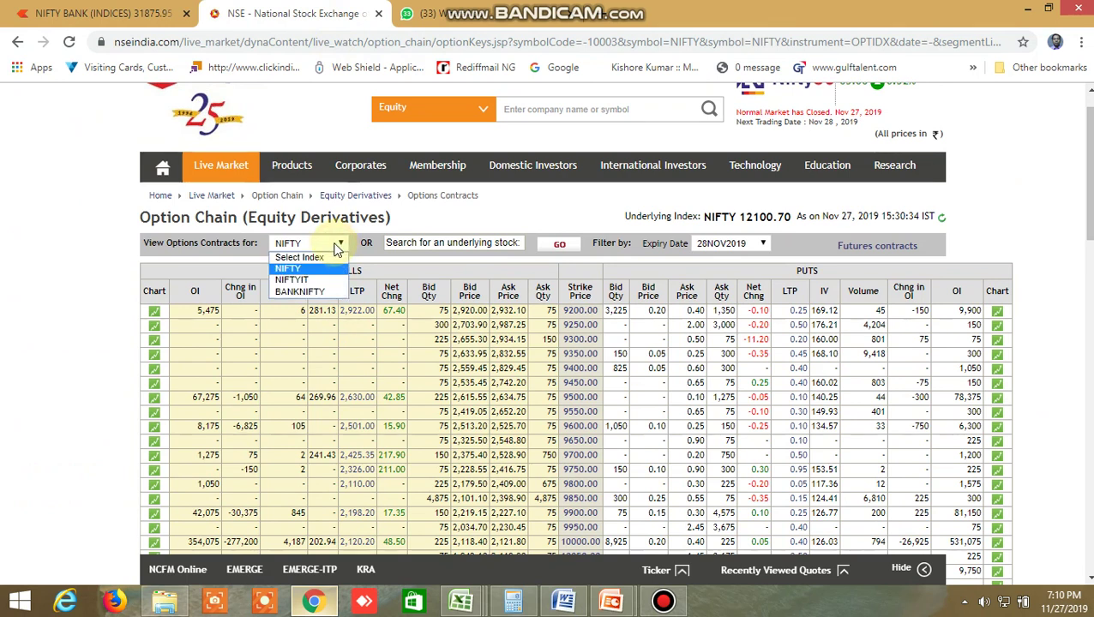
pyautogui.click(319, 293)
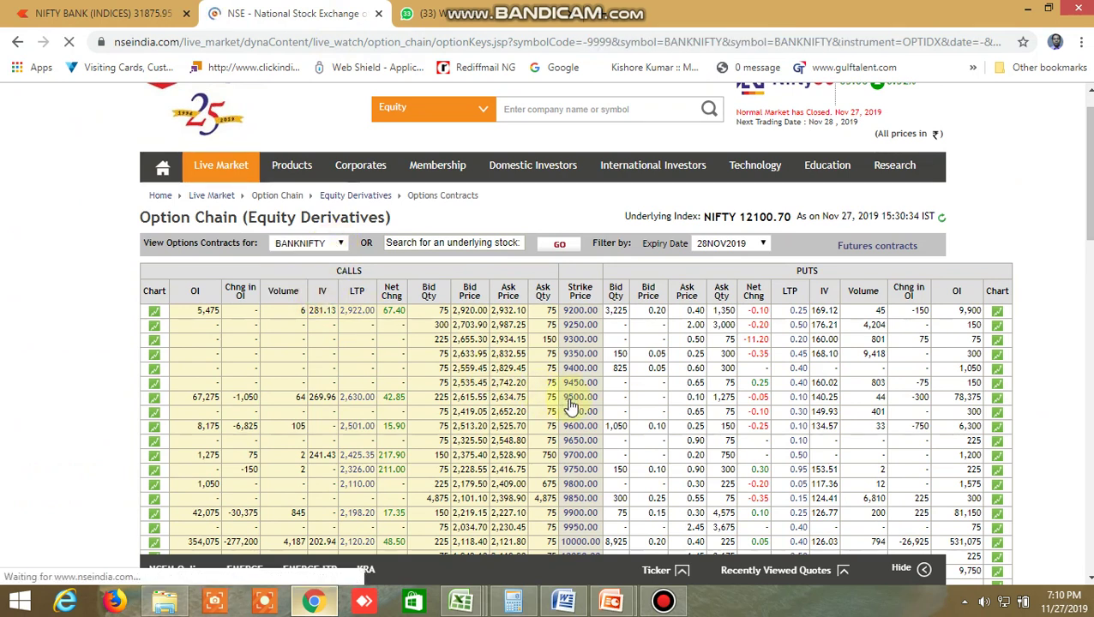
# Examine open interest, implied volatility and prices of BANKNIFTY calls and puts at strikes around the current index level.
pyautogui.scroll(-5, 571, 405)
pyautogui.scroll(-12, 571, 405)
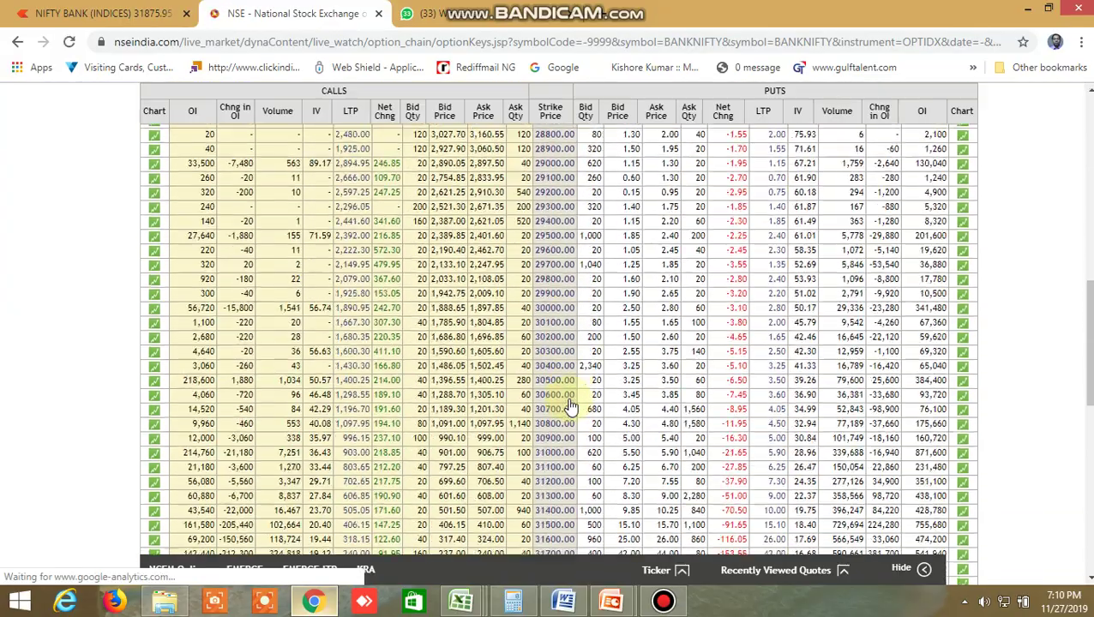
pyautogui.scroll(-3, 571, 405)
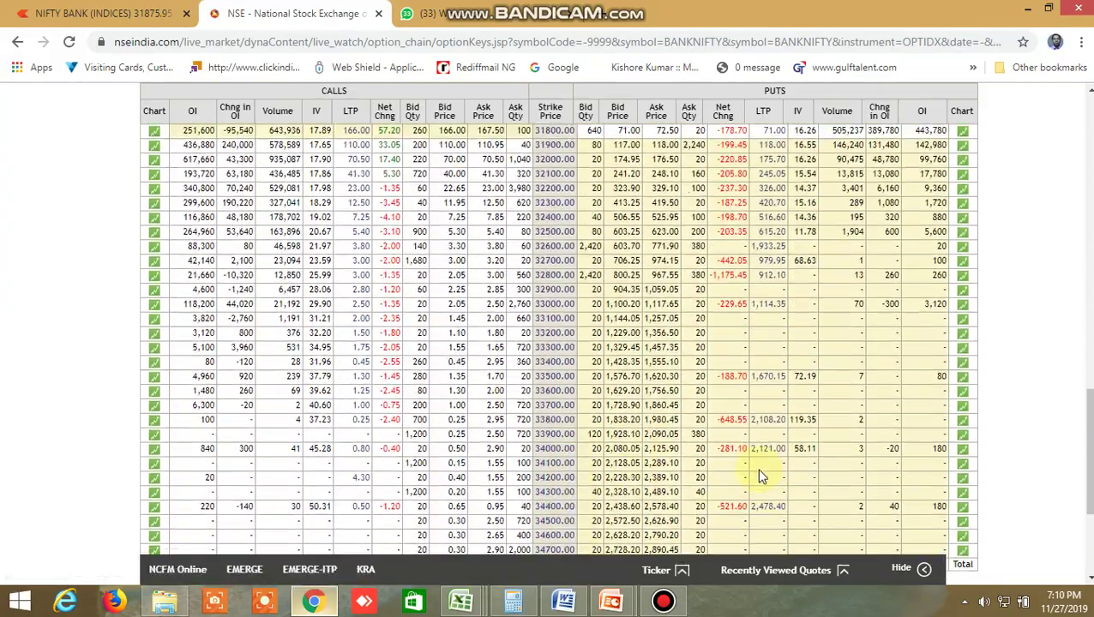
pyautogui.scroll(3, 373, 358)
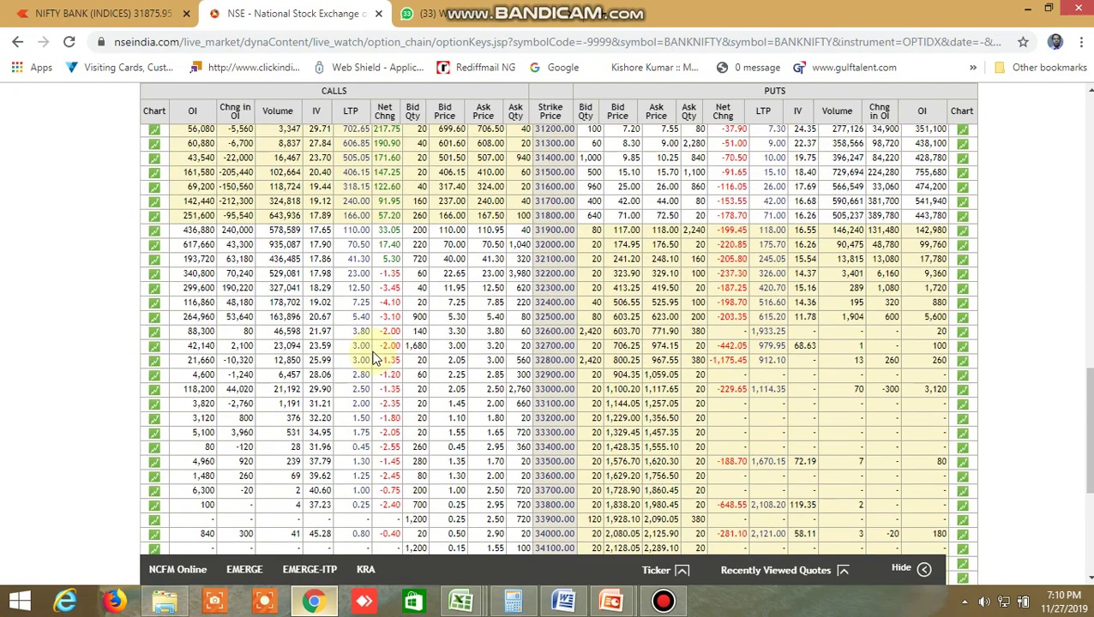
pyautogui.scroll(1, 373, 359)
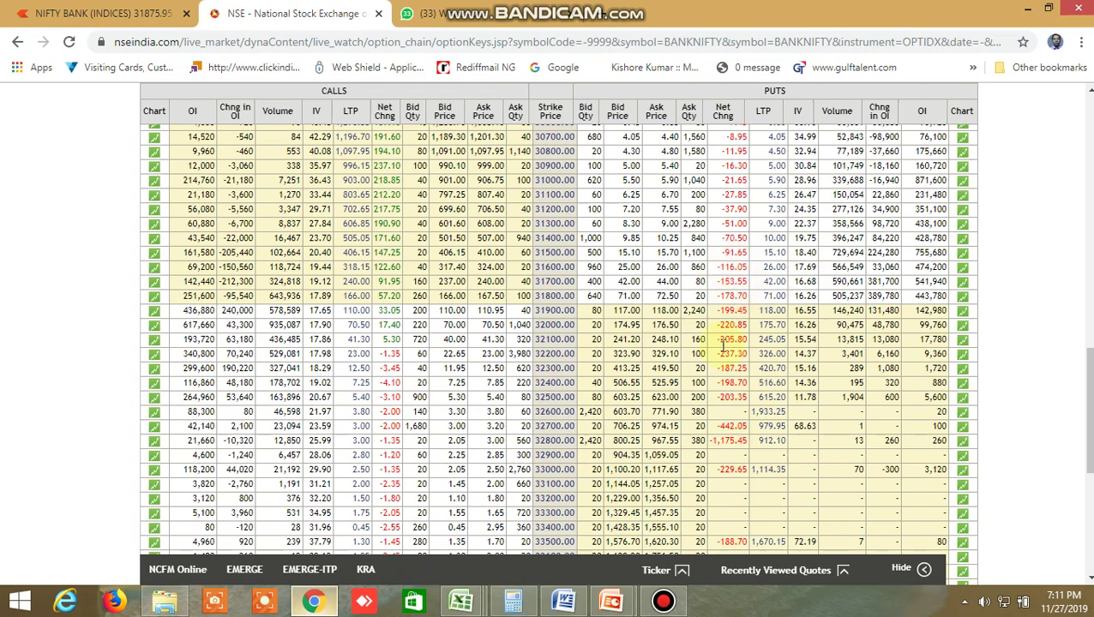
pyautogui.scroll(-3, 720, 384)
pyautogui.scroll(4, 719, 389)
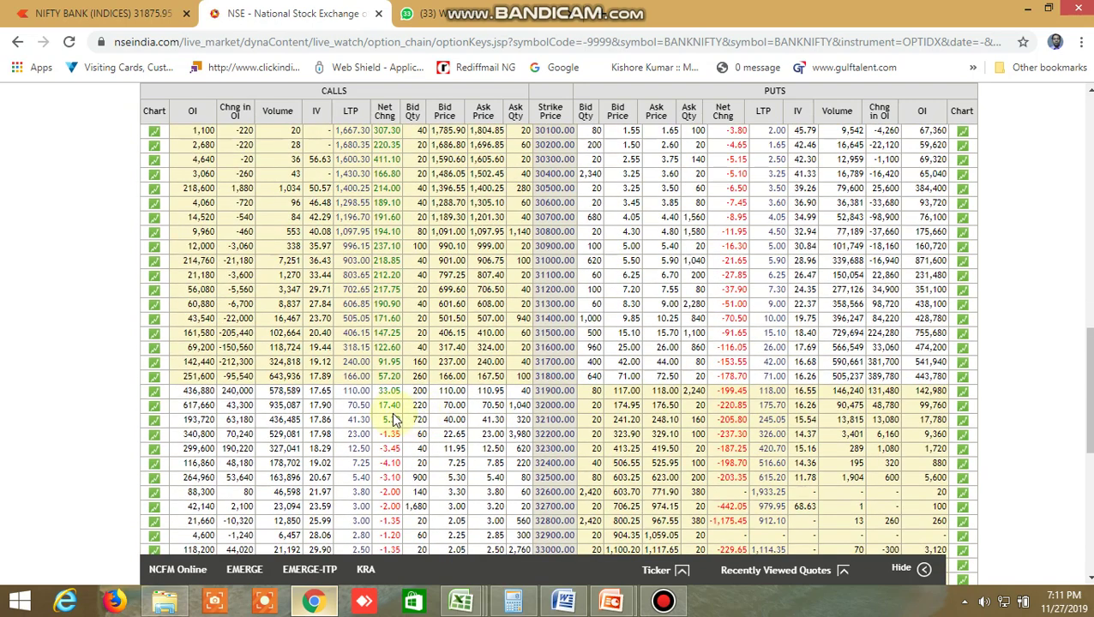
# Switch to the WORKING FILE workbook in Excel and check BANKNIFTY's winning probabilities for the 31,500 and 32,000 target strikes.
pyautogui.moveTo(460, 600)
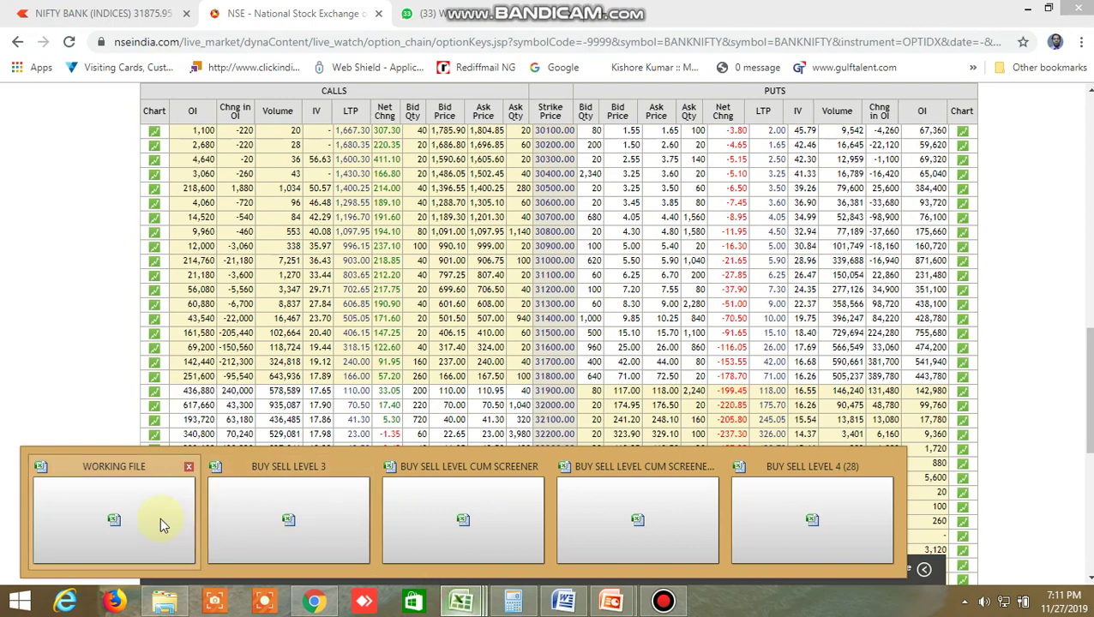
pyautogui.click(118, 515)
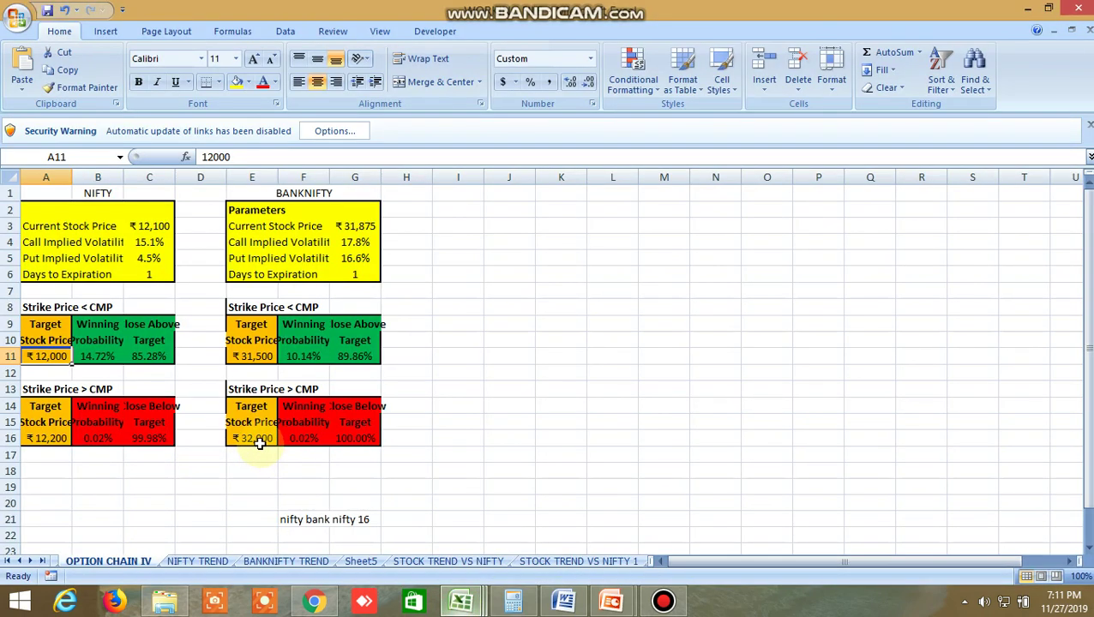
pyautogui.click(258, 441)
pyautogui.click(253, 359)
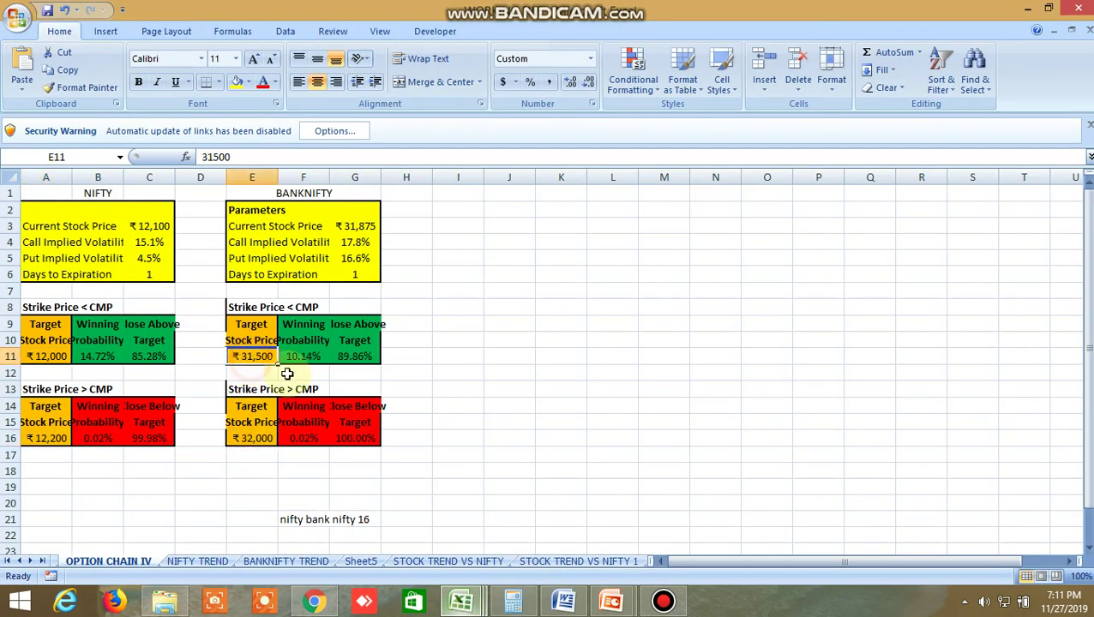
pyautogui.click(248, 440)
pyautogui.click(254, 356)
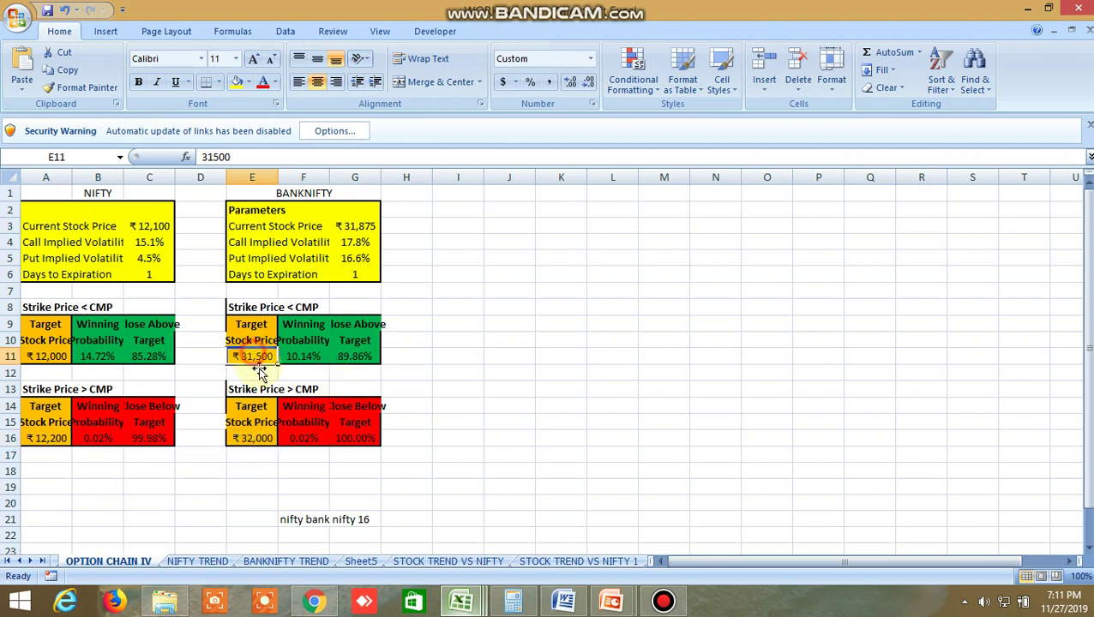
pyautogui.click(249, 439)
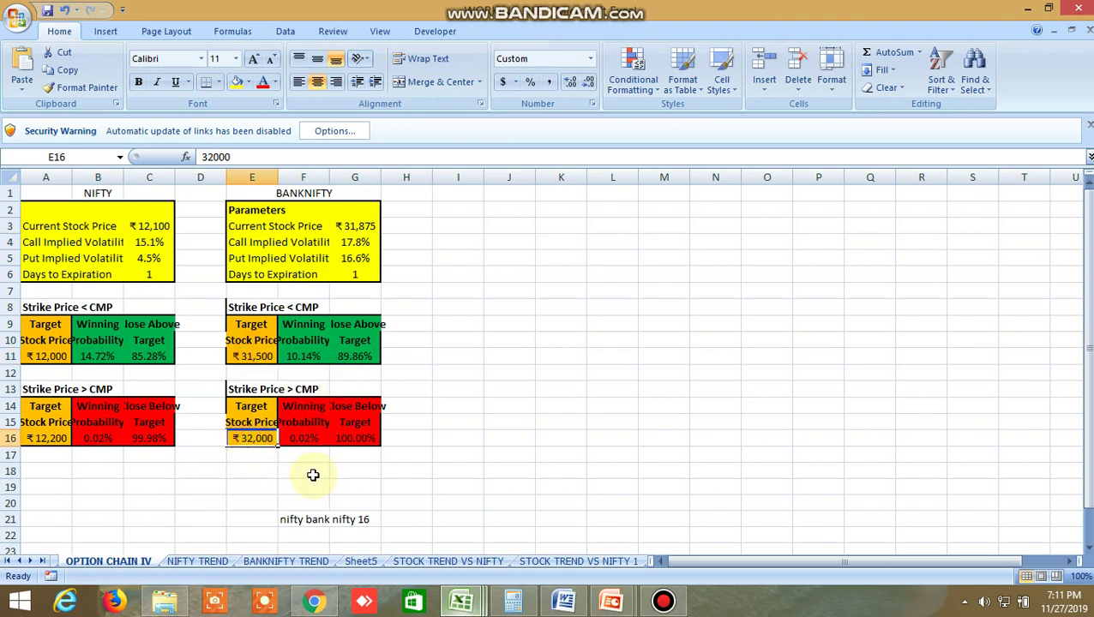
pyautogui.click(251, 355)
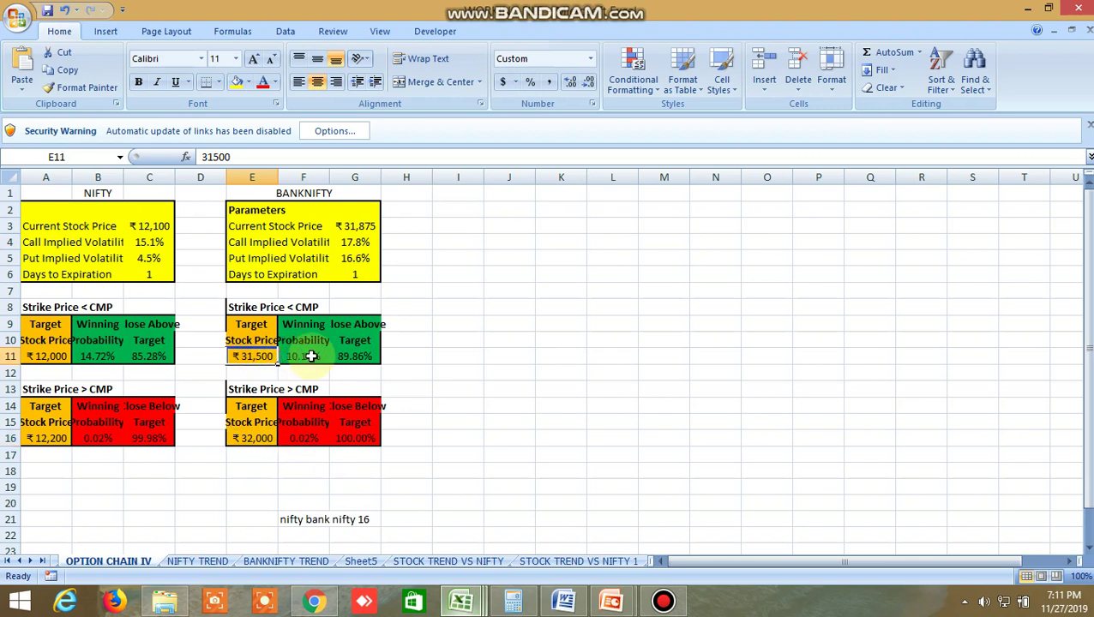
# Glance back at the option chain in Chrome, and review the BUY SELL LEVELS 1 columns in Excel's BUY SELL LEVEL CUM SCREENER workbook.
pyautogui.click(331, 607)
pyautogui.scroll(8, 404, 356)
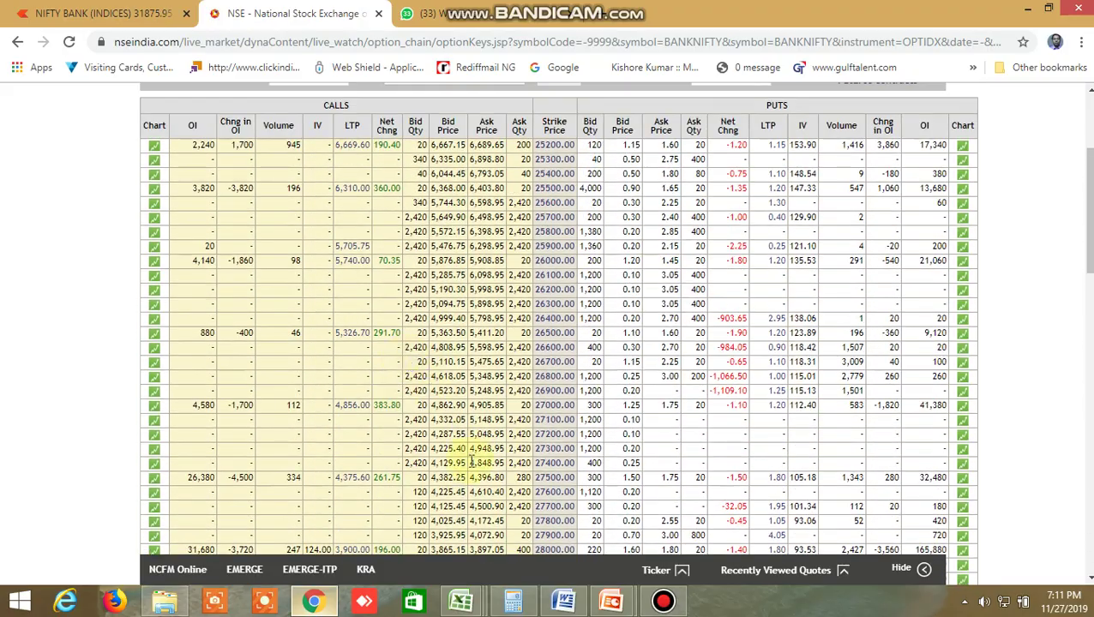
pyautogui.moveTo(463, 602)
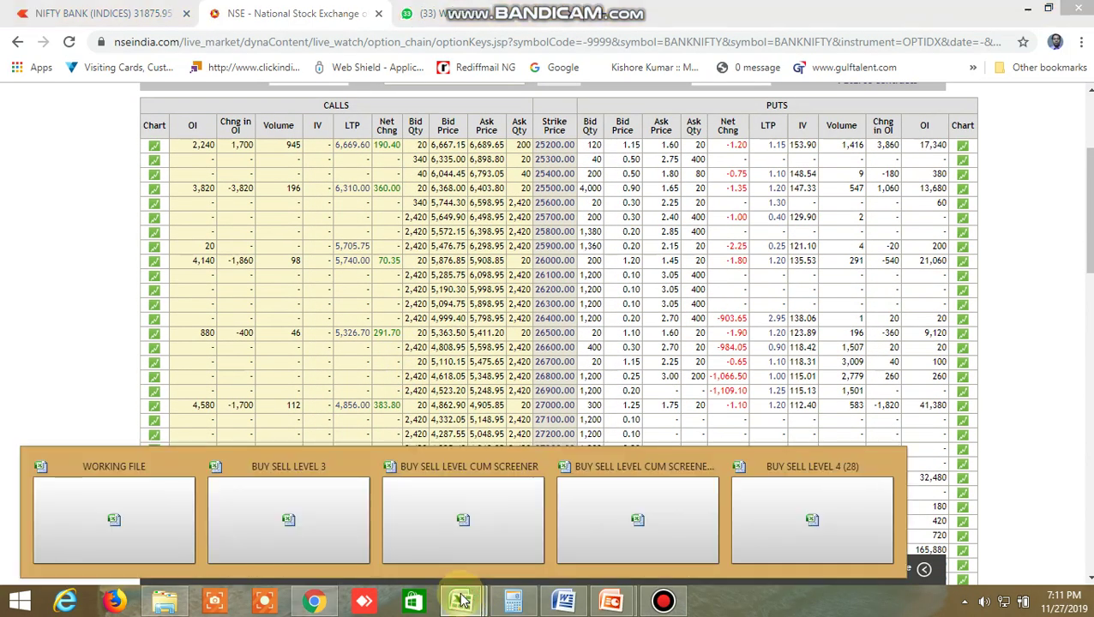
pyautogui.click(467, 507)
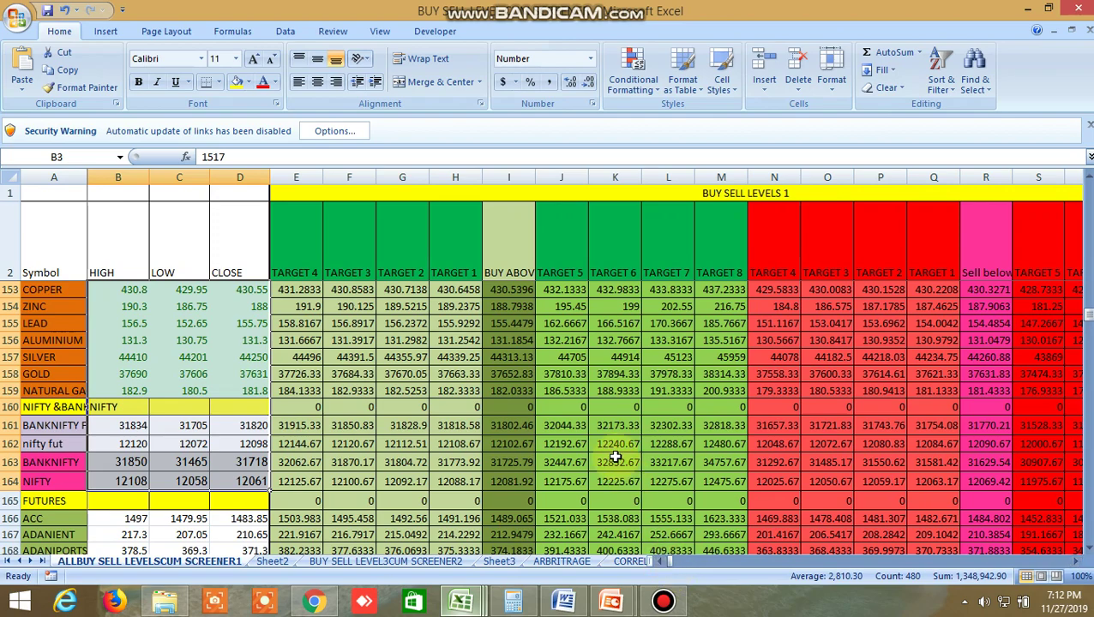
pyautogui.scroll(6, 615, 458)
pyautogui.moveTo(671, 560)
pyautogui.mouseDown()
pyautogui.moveTo(738, 545)
pyautogui.moveTo(753, 554)
pyautogui.moveTo(750, 543)
pyautogui.moveTo(677, 559)
pyautogui.mouseUp()
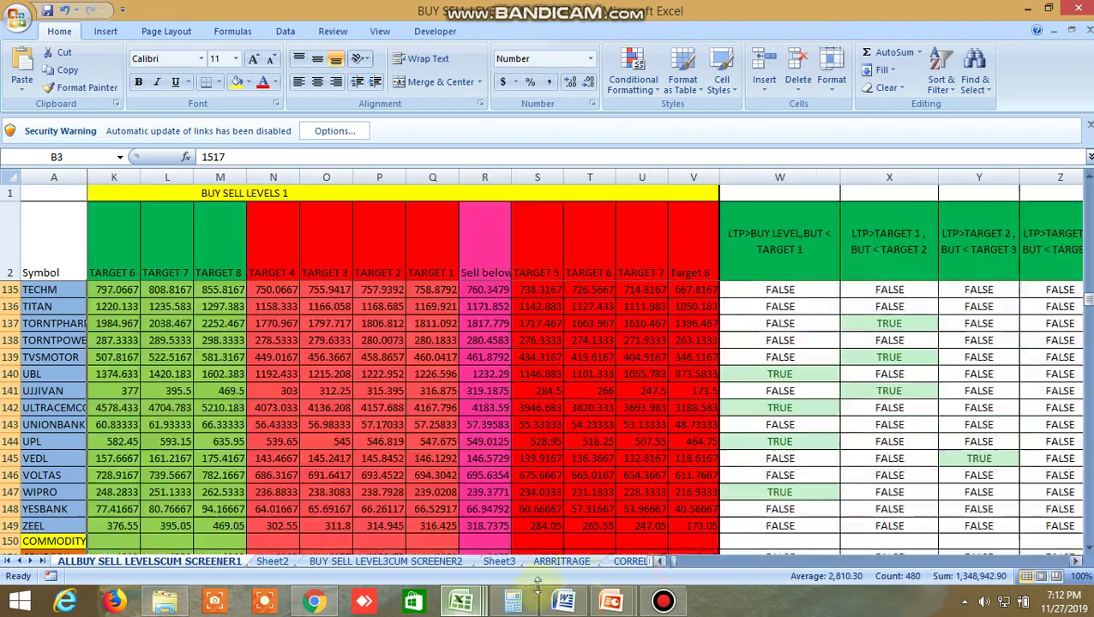
# Open the BUY SELL LEVEL 3 workbook and look through its columns from the pivot-based levels to the HLCC/4 comparisons.
pyautogui.moveTo(478, 607)
pyautogui.click(328, 516)
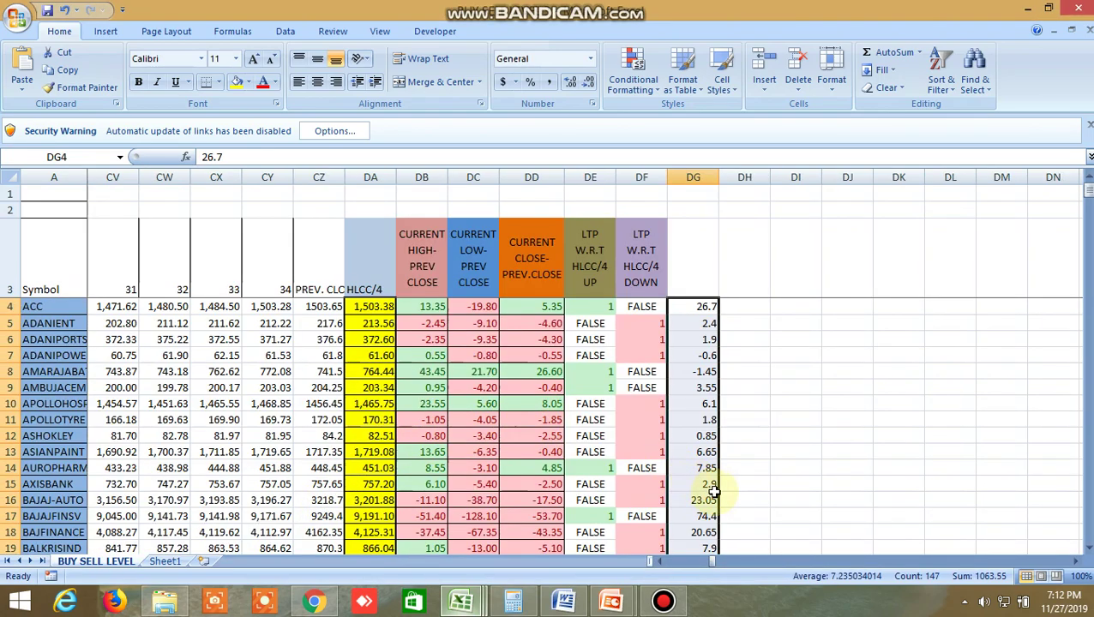
pyautogui.moveTo(711, 558); pyautogui.dragTo(666, 559)
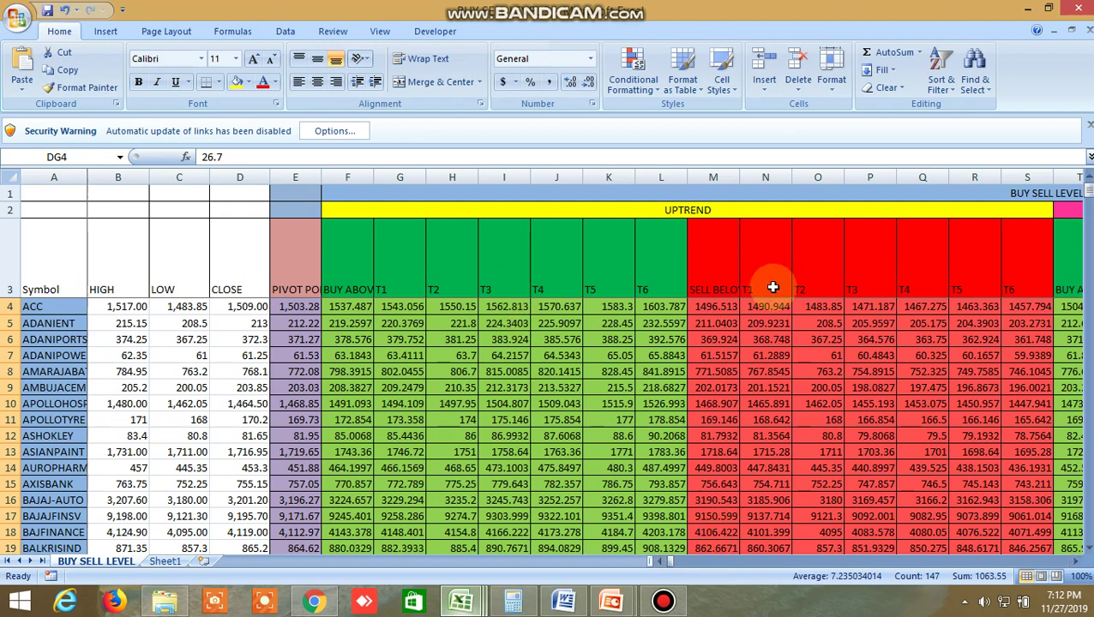
pyautogui.click(1078, 561)
pyautogui.moveTo(1077, 561); pyautogui.dragTo(1077, 560)
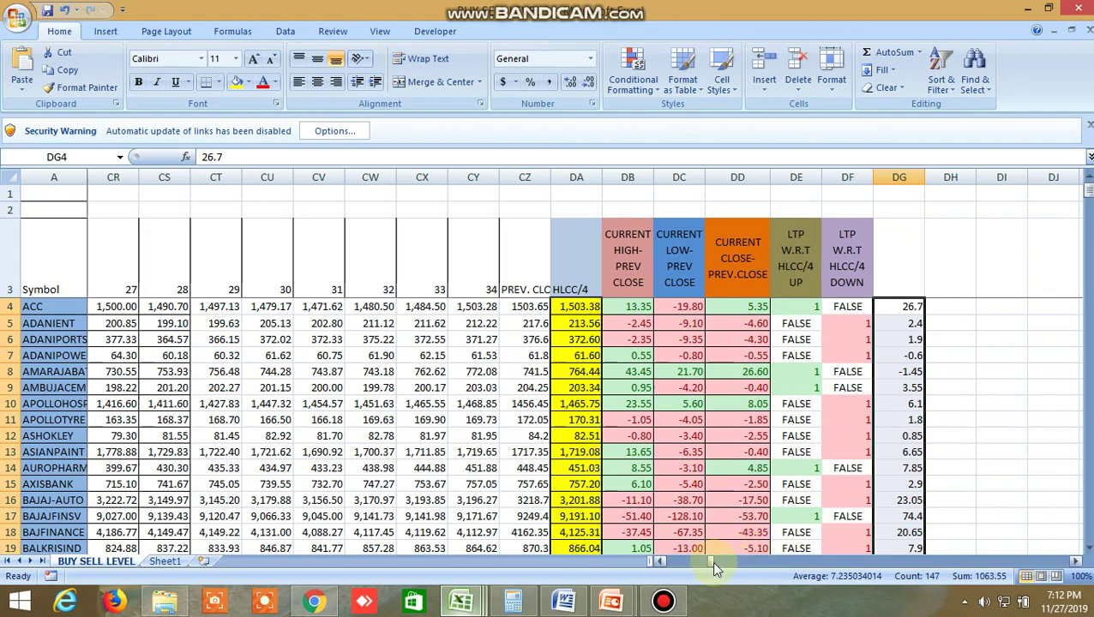
pyautogui.moveTo(708, 564); pyautogui.dragTo(660, 562)
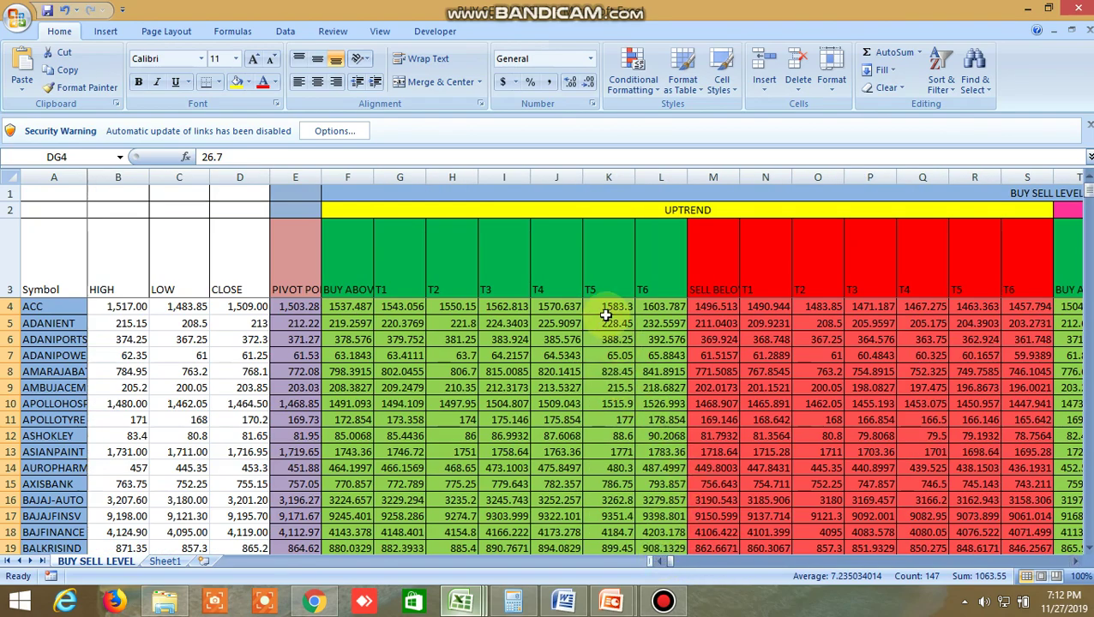
# Inspect the UPTREND and DOWNTREND groups of buy and sell targets under BUY SELL LEVELS 3.
pyautogui.click(687, 208)
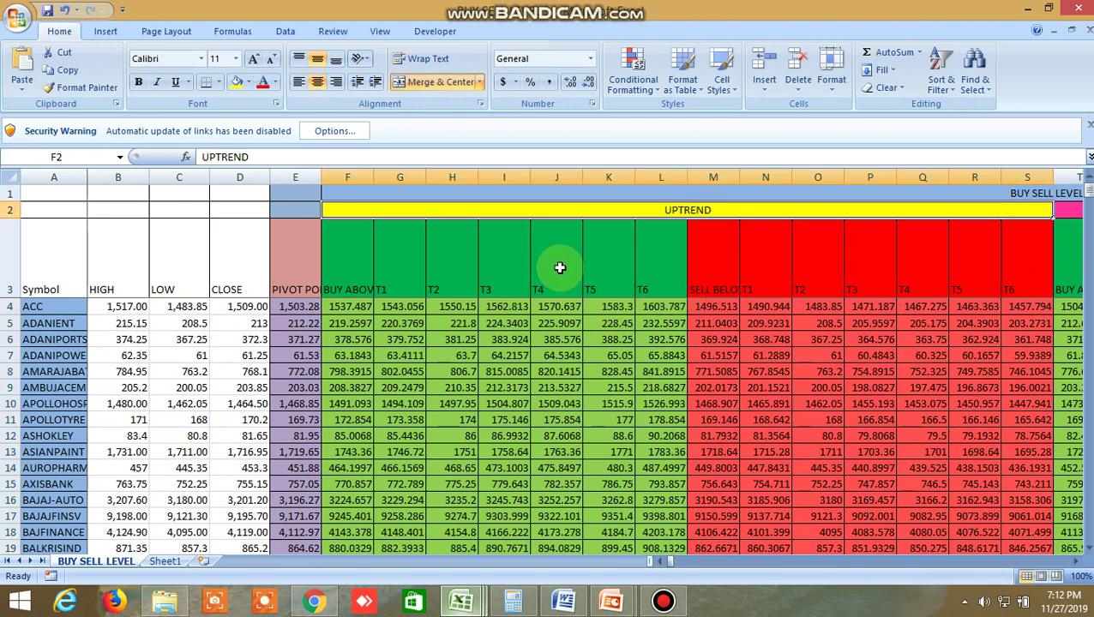
pyautogui.click(1076, 561)
pyautogui.click(1078, 561)
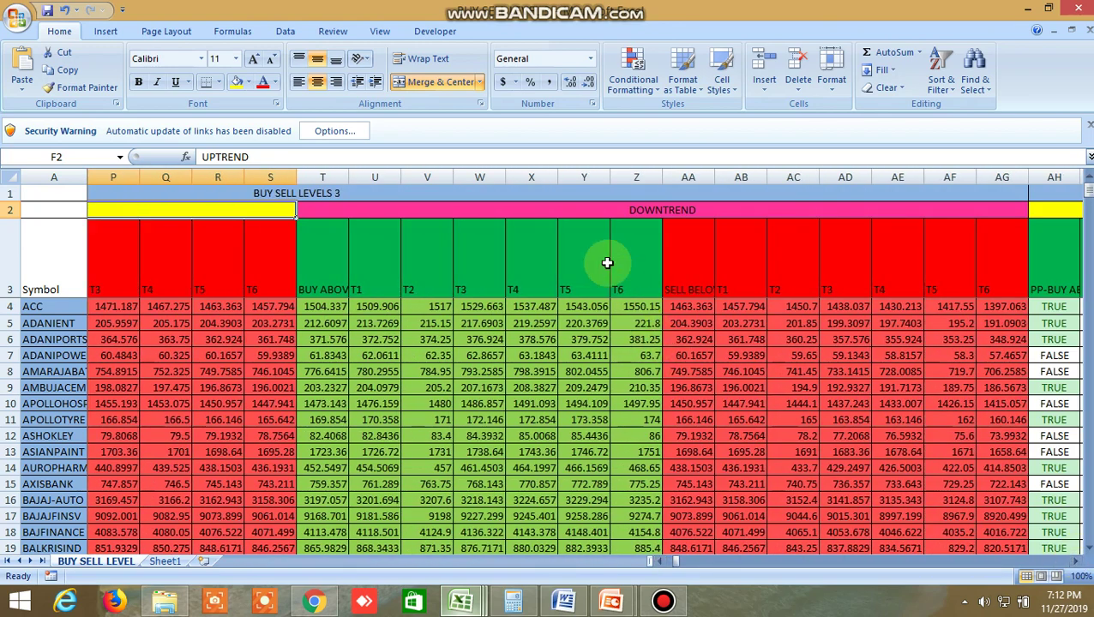
pyautogui.click(590, 213)
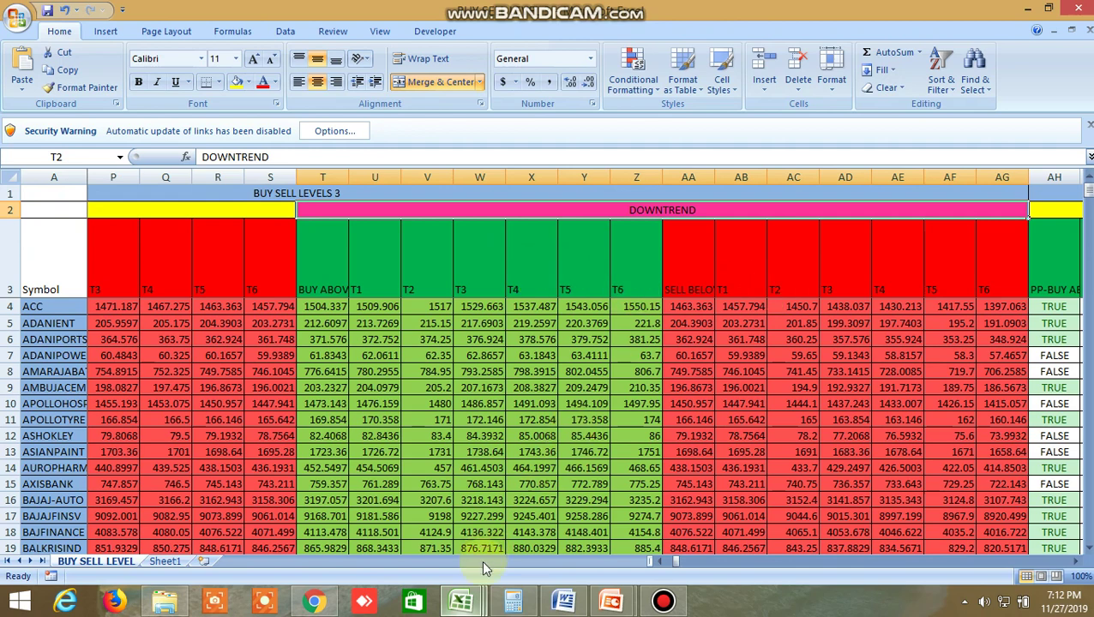
# Open the other BUY SELL LEVEL CUM SCREENER workbook and view the first symbols in the LEVELS MATCHED PROFIT MADE columns.
pyautogui.moveTo(460, 600)
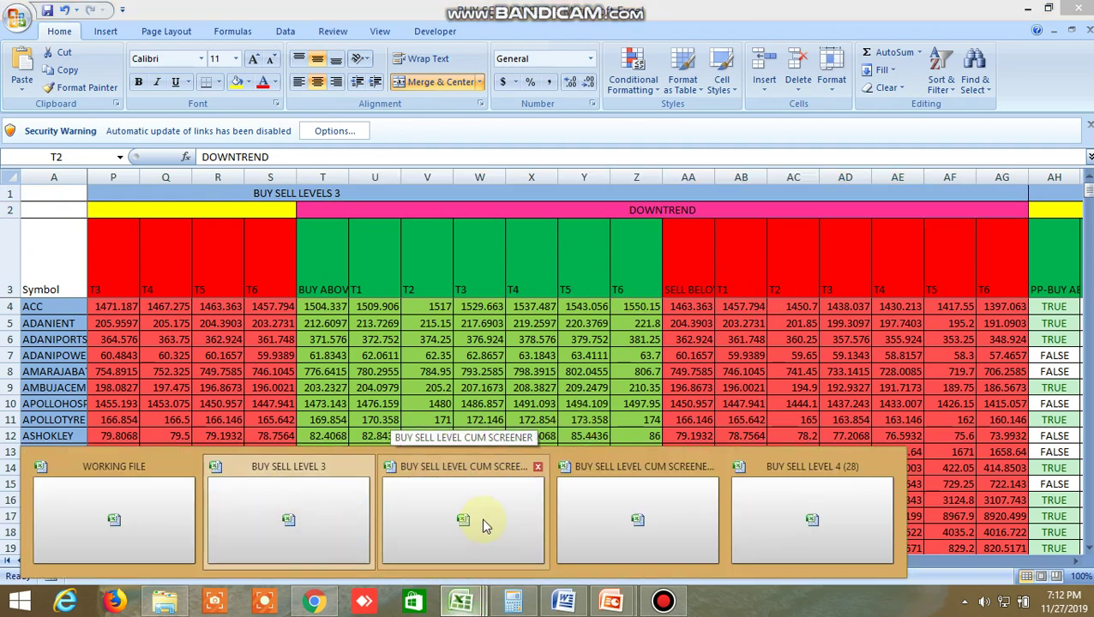
pyautogui.click(673, 510)
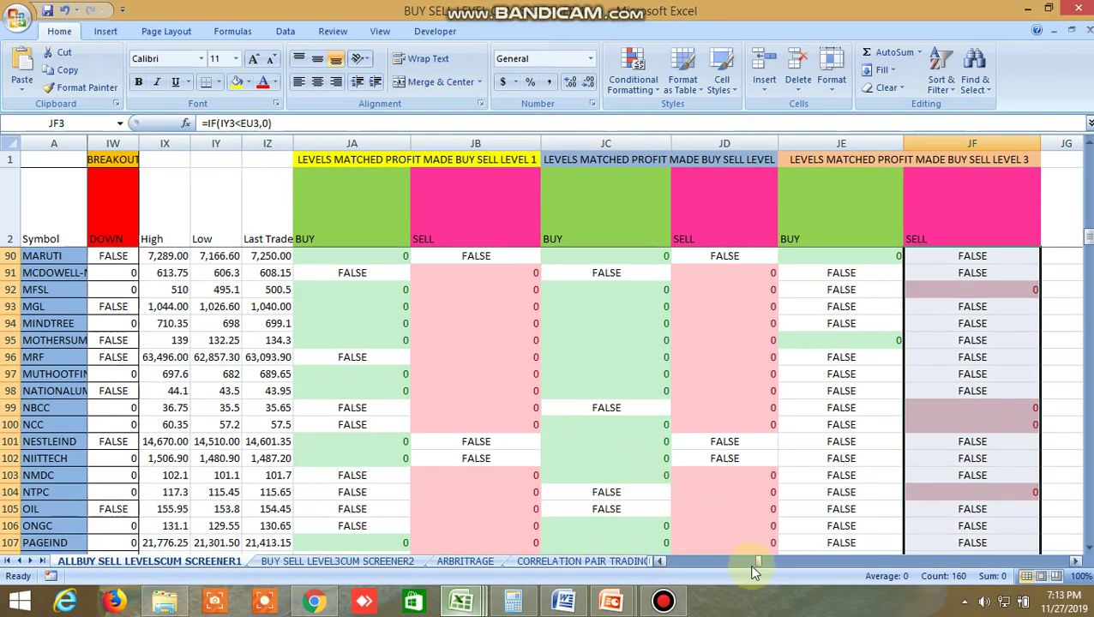
pyautogui.moveTo(753, 559)
pyautogui.mouseDown()
pyautogui.moveTo(739, 557)
pyautogui.moveTo(751, 557)
pyautogui.mouseUp()
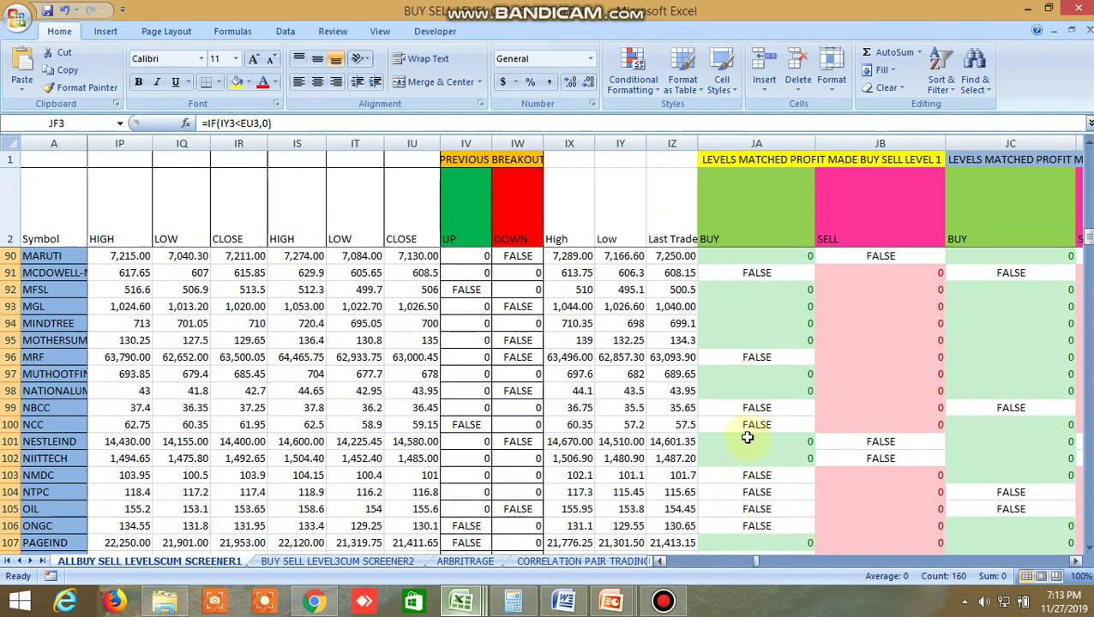
pyautogui.scroll(20, 747, 443)
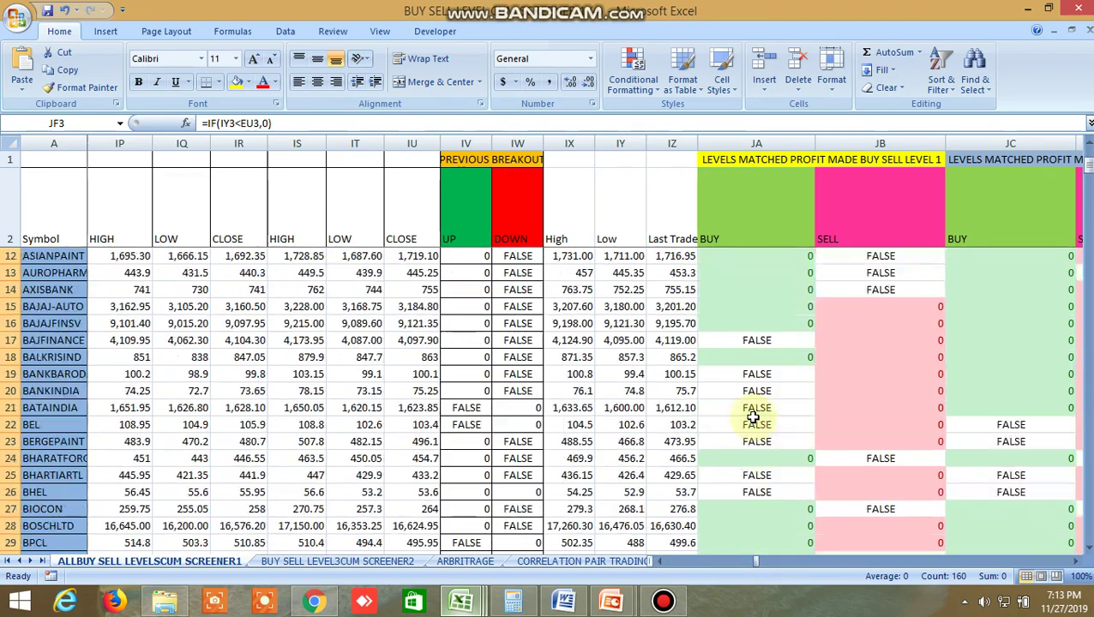
pyautogui.scroll(3, 753, 416)
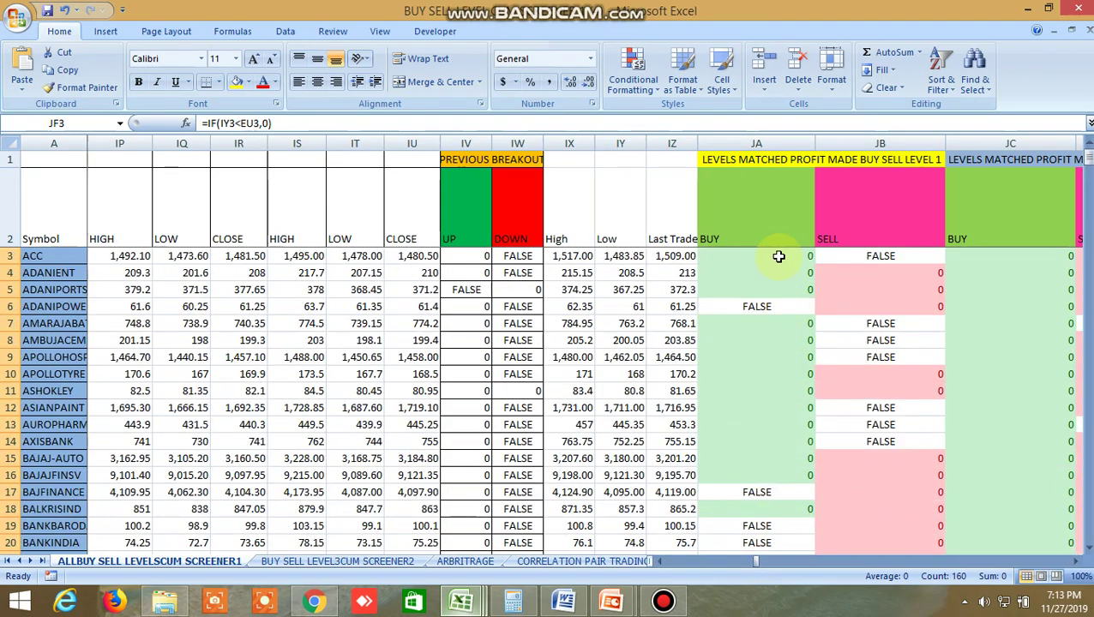
# Inspect ACC's BUY formula for level 1 and trace it to the High value and the buy-above level it compares.
pyautogui.click(778, 257)
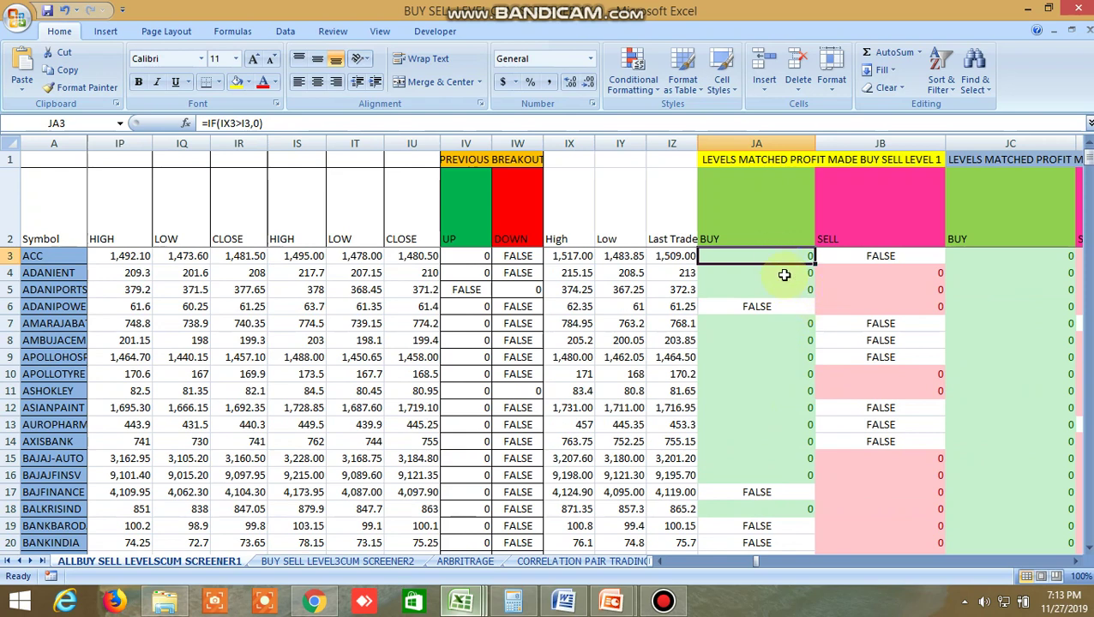
pyautogui.click(582, 259)
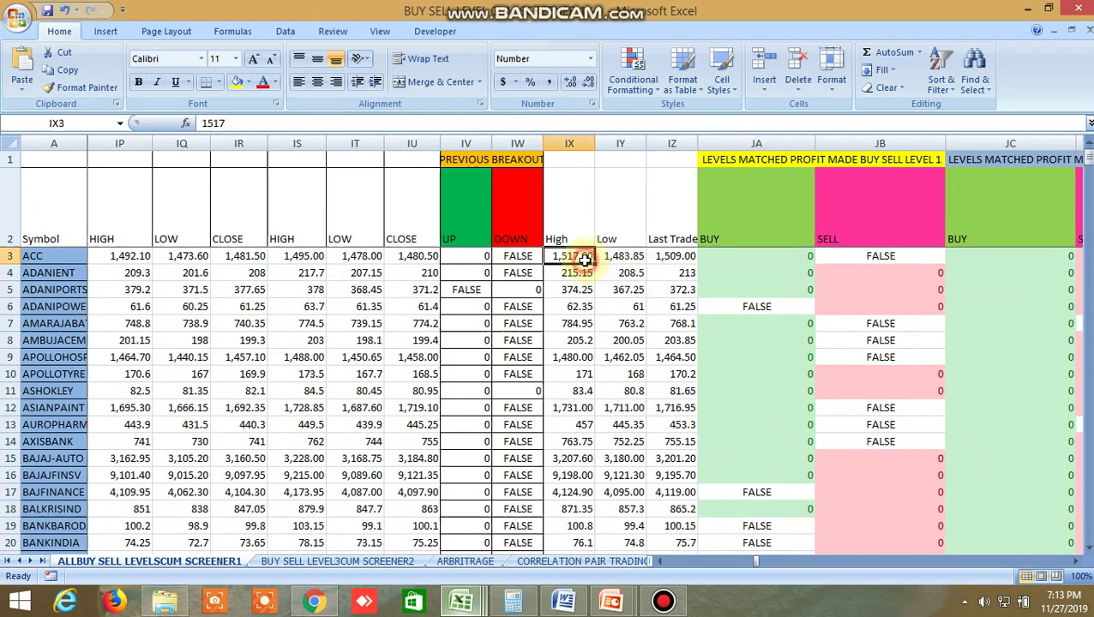
pyautogui.click(750, 257)
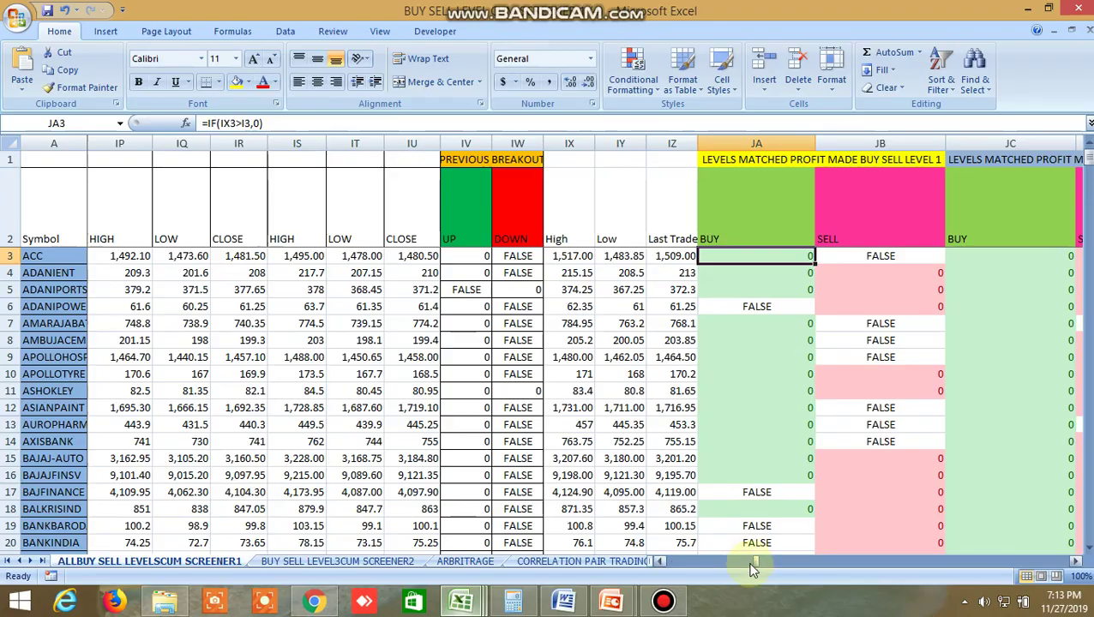
pyautogui.moveTo(753, 565); pyautogui.dragTo(667, 575)
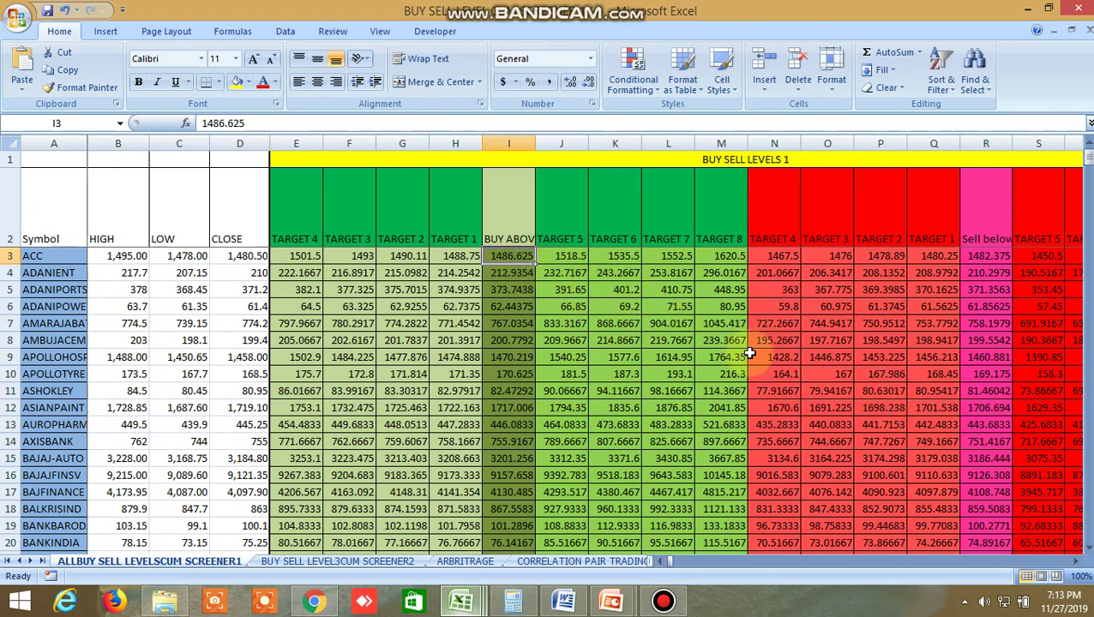
# Switch to the Kite page in Chrome, find ACC in watchlist 1, and open its chart and market depth.
pyautogui.click(1076, 561)
pyautogui.click(314, 595)
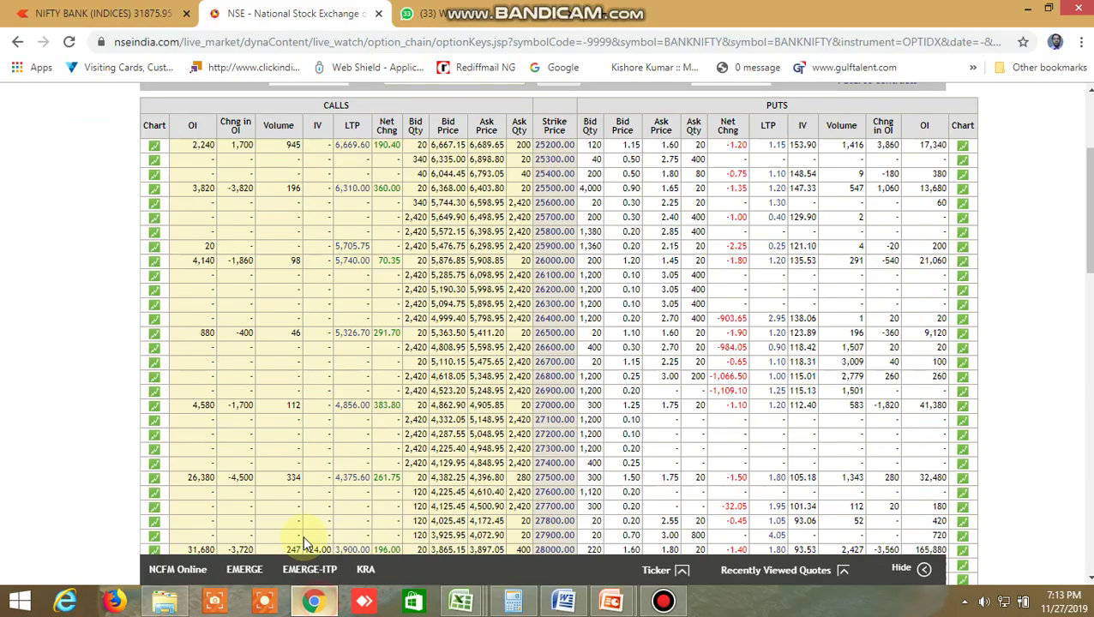
pyautogui.click(144, 15)
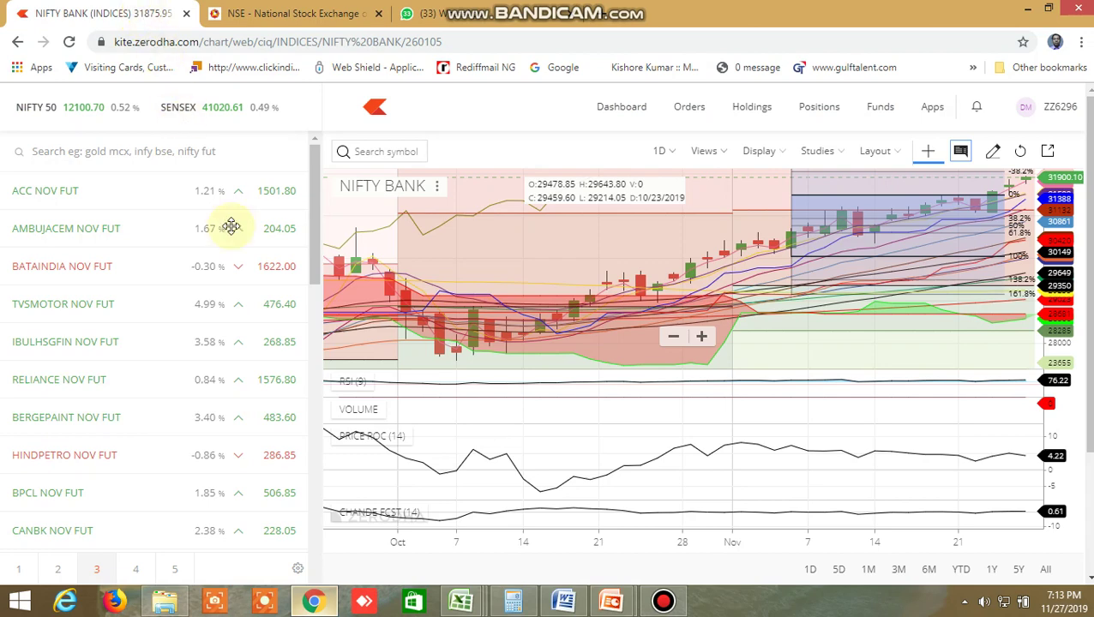
pyautogui.click(25, 570)
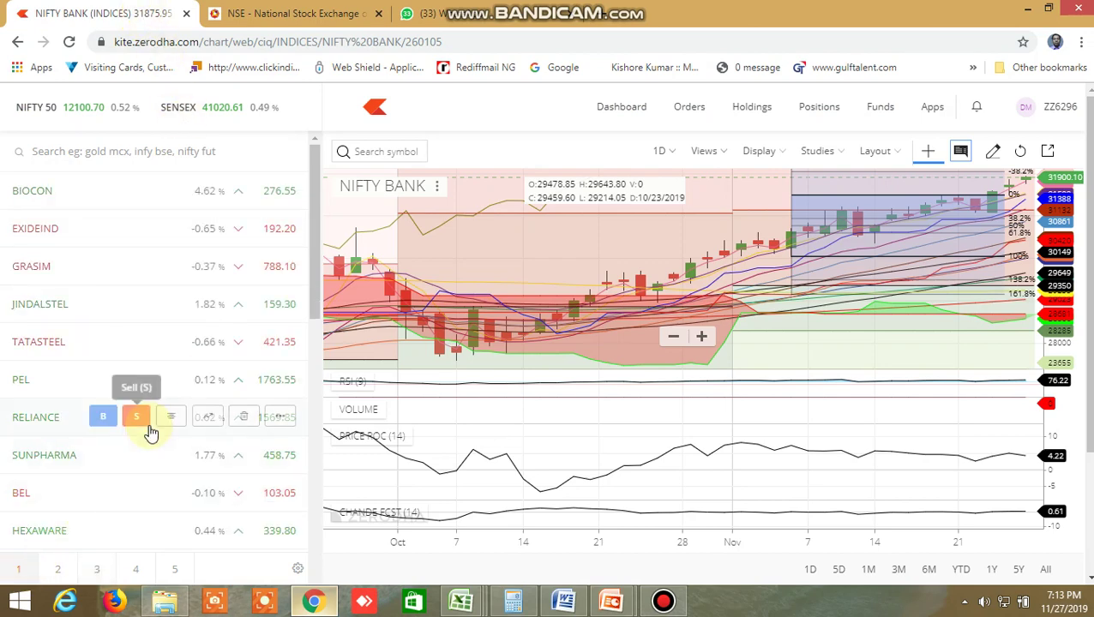
pyautogui.scroll(-3, 146, 433)
pyautogui.scroll(-5, 157, 433)
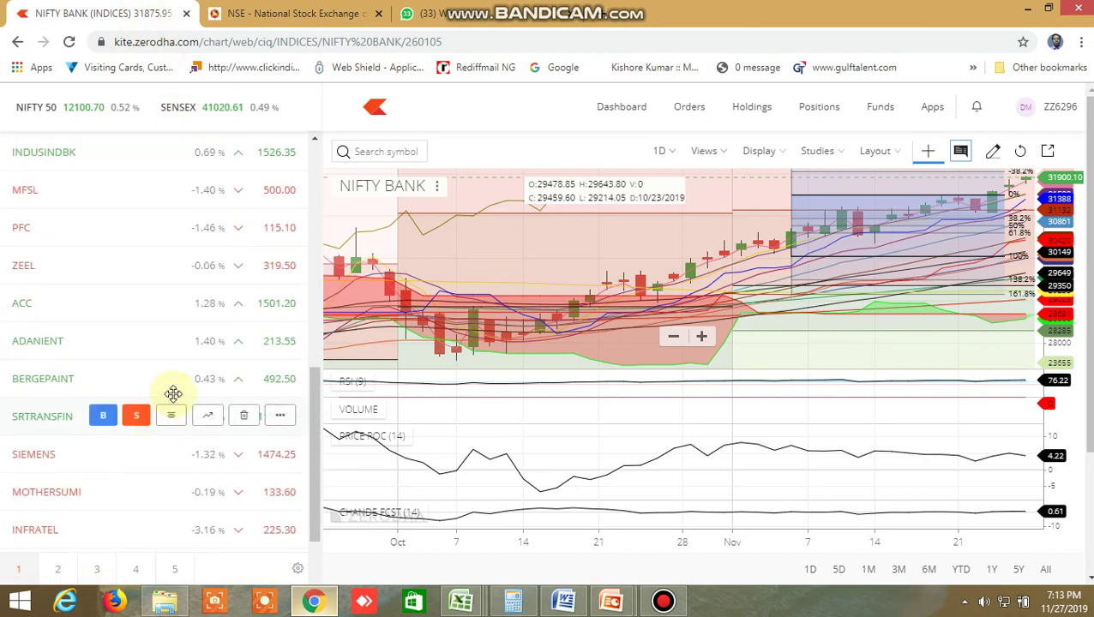
pyautogui.click(205, 304)
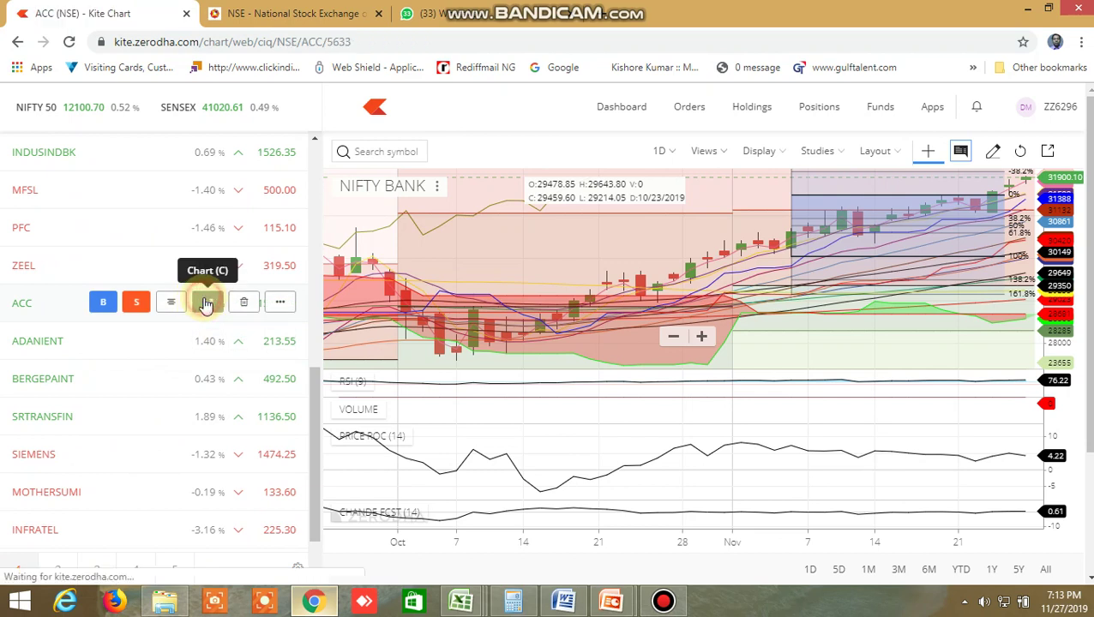
pyautogui.click(169, 307)
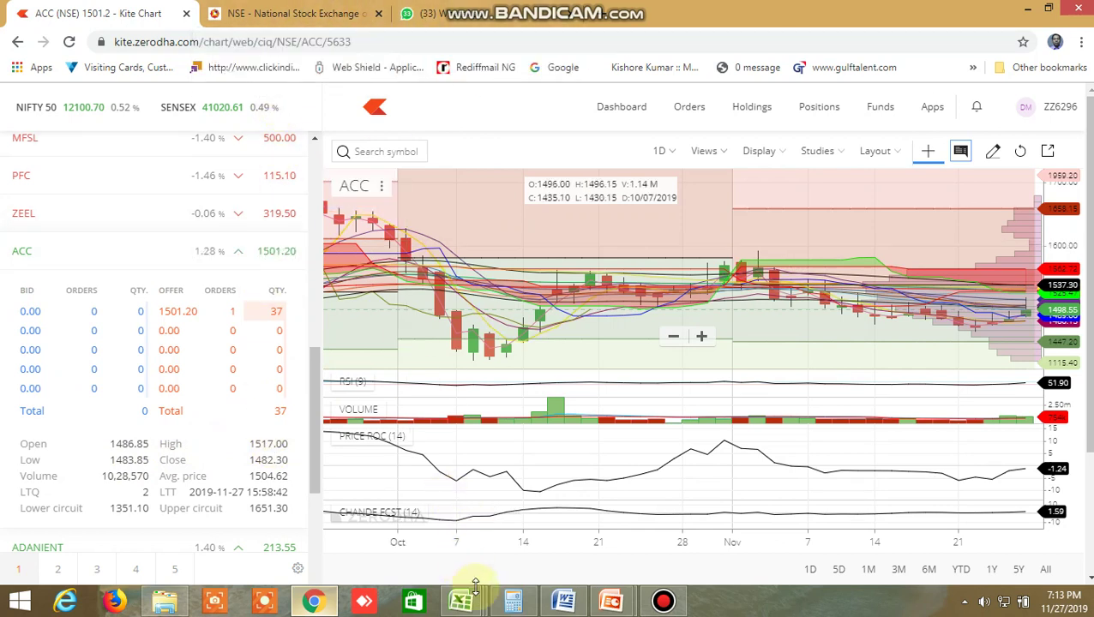
# Return to the other BUY SELL LEVEL CUM SCREENER workbook in Excel and inspect ACC's buy targets 1 to 3 and the BUY SELL LEVELS 2 columns.
pyautogui.moveTo(477, 592)
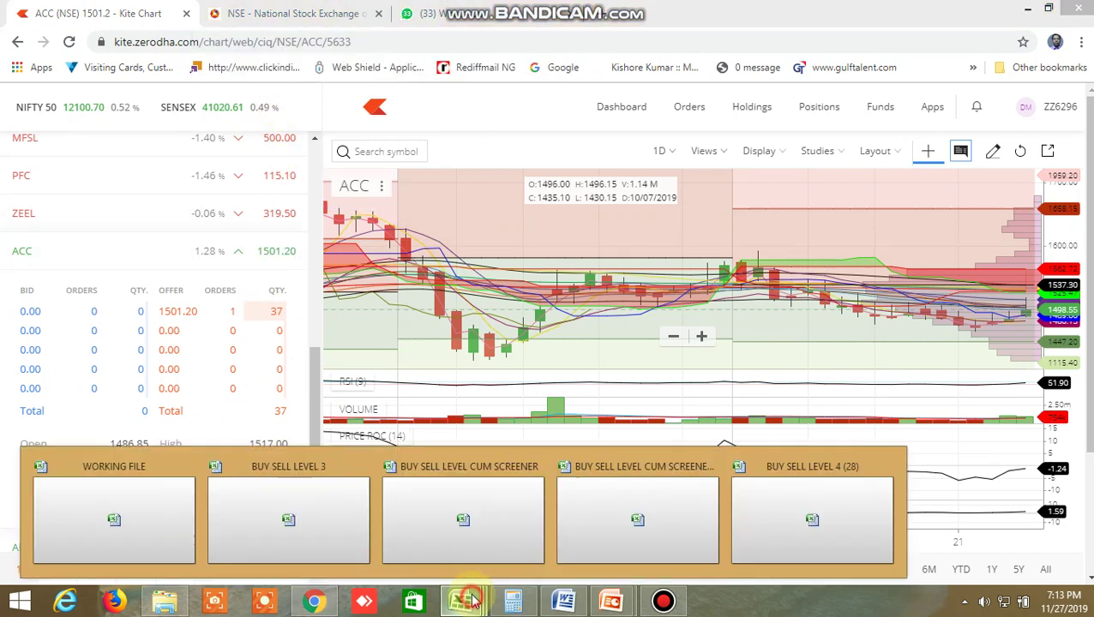
pyautogui.click(674, 514)
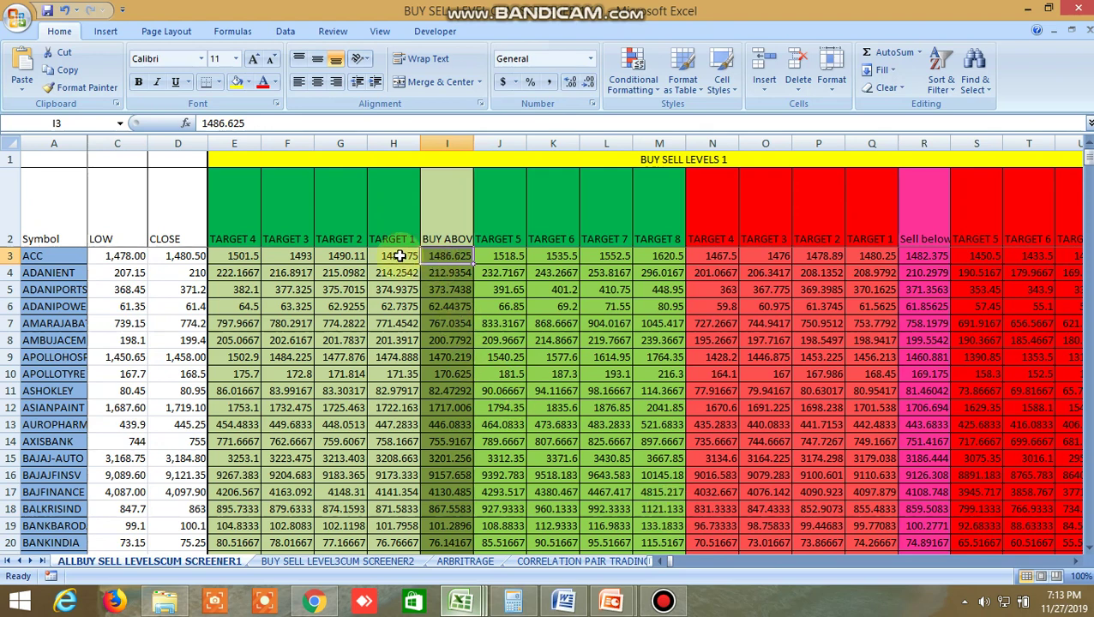
pyautogui.click(399, 256)
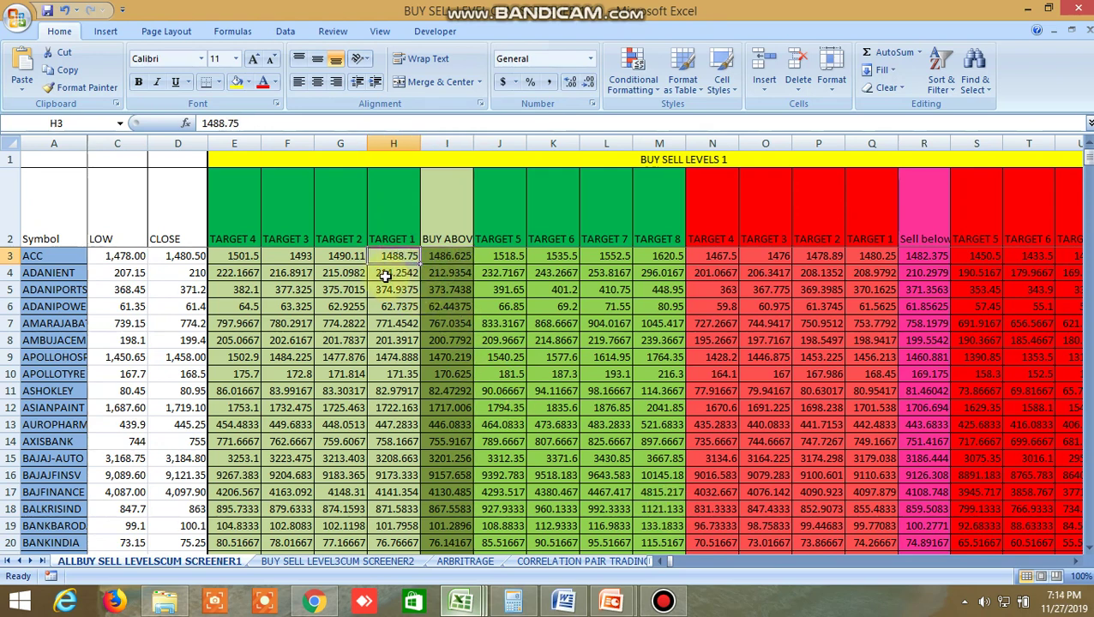
pyautogui.click(346, 256)
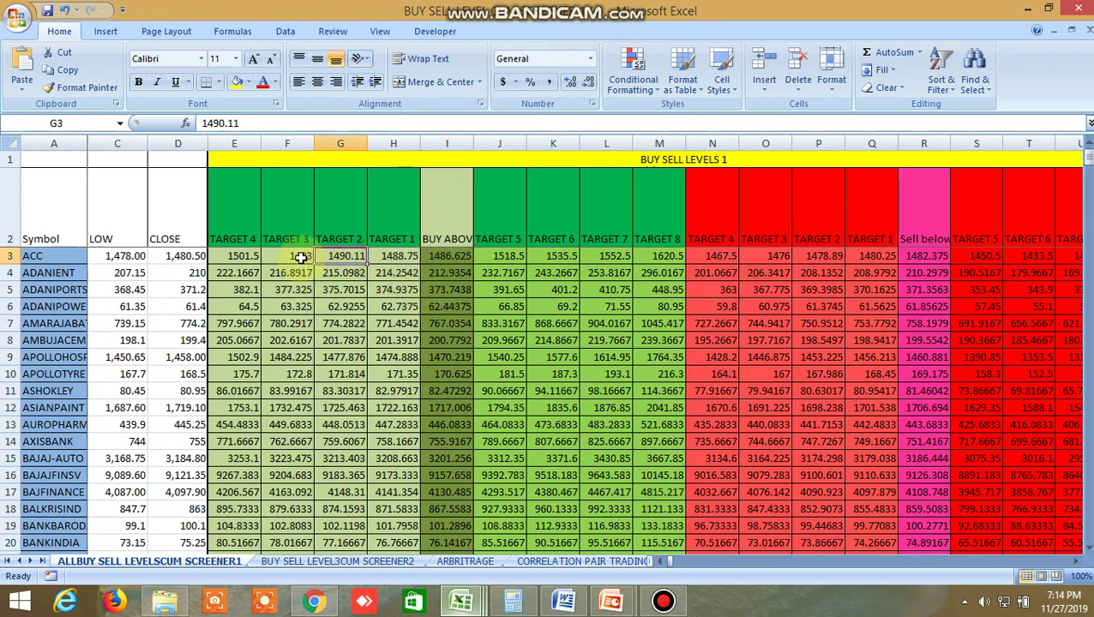
pyautogui.click(301, 257)
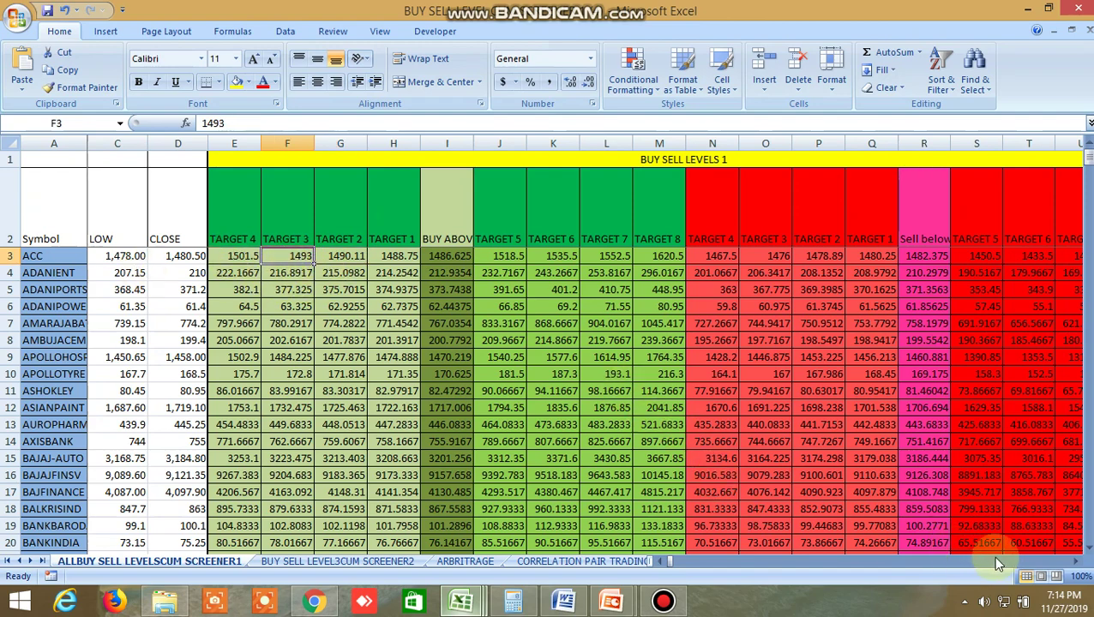
pyautogui.click(1076, 562)
pyautogui.moveTo(1076, 561); pyautogui.dragTo(1078, 566)
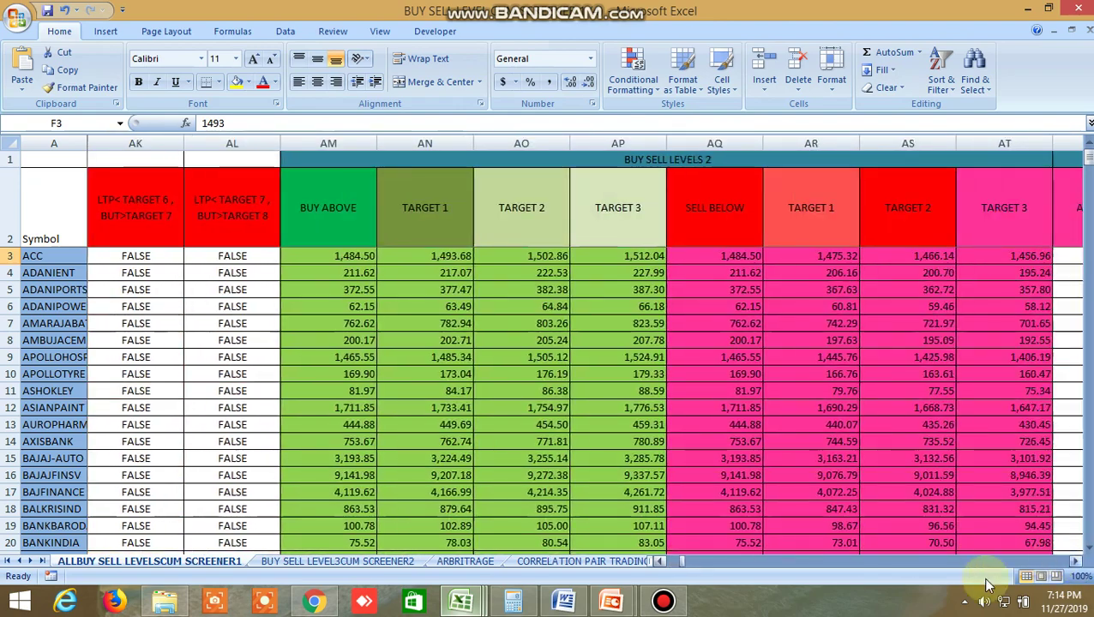
pyautogui.click(663, 600)
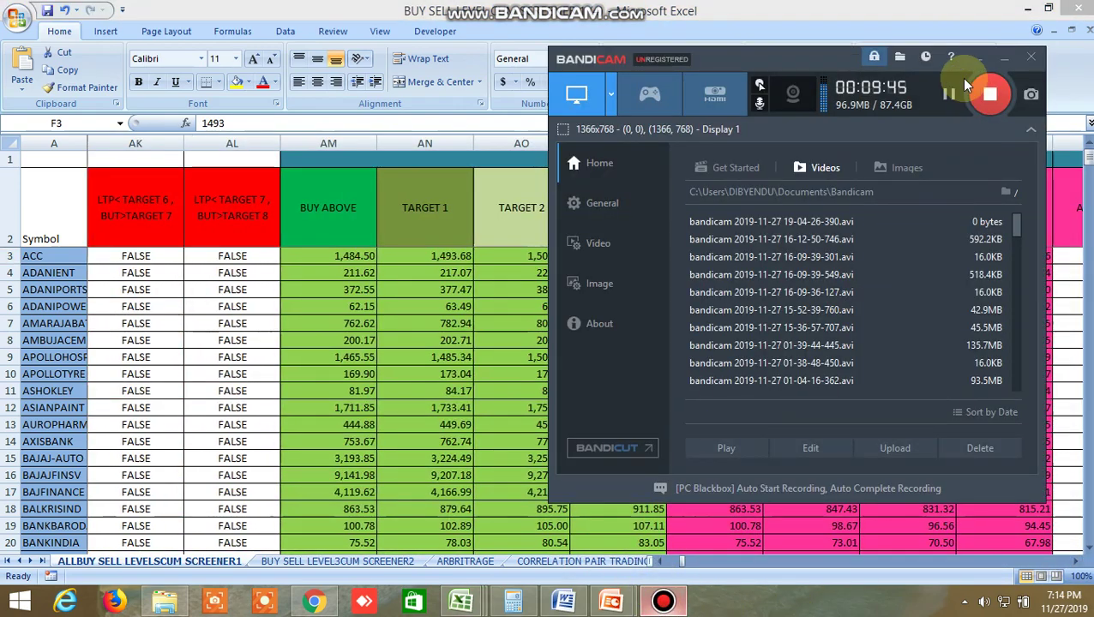
pyautogui.click(1005, 57)
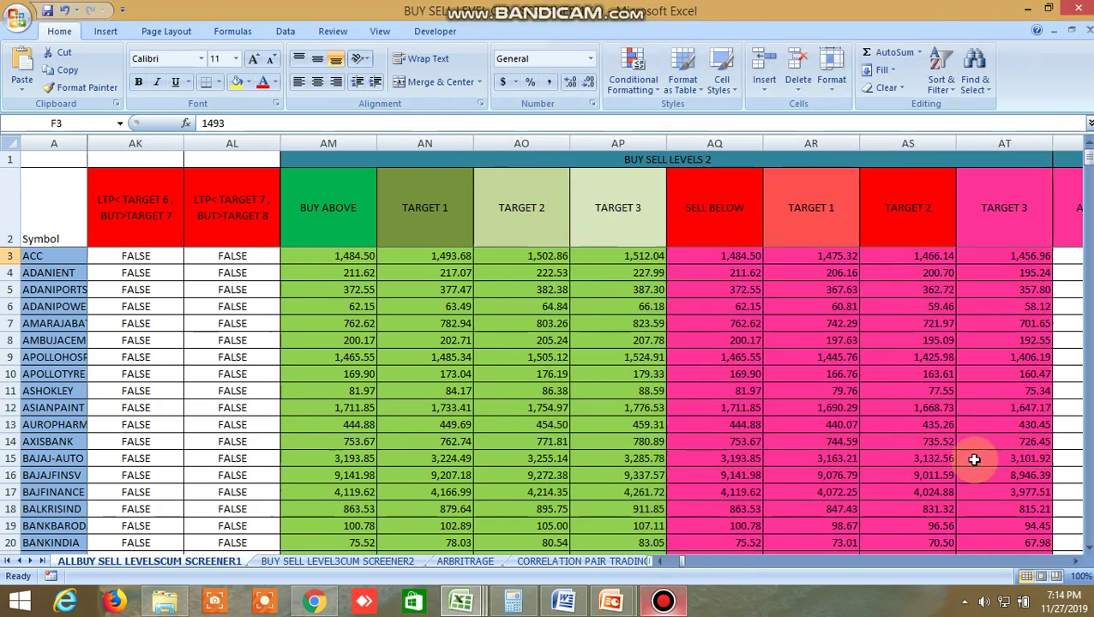